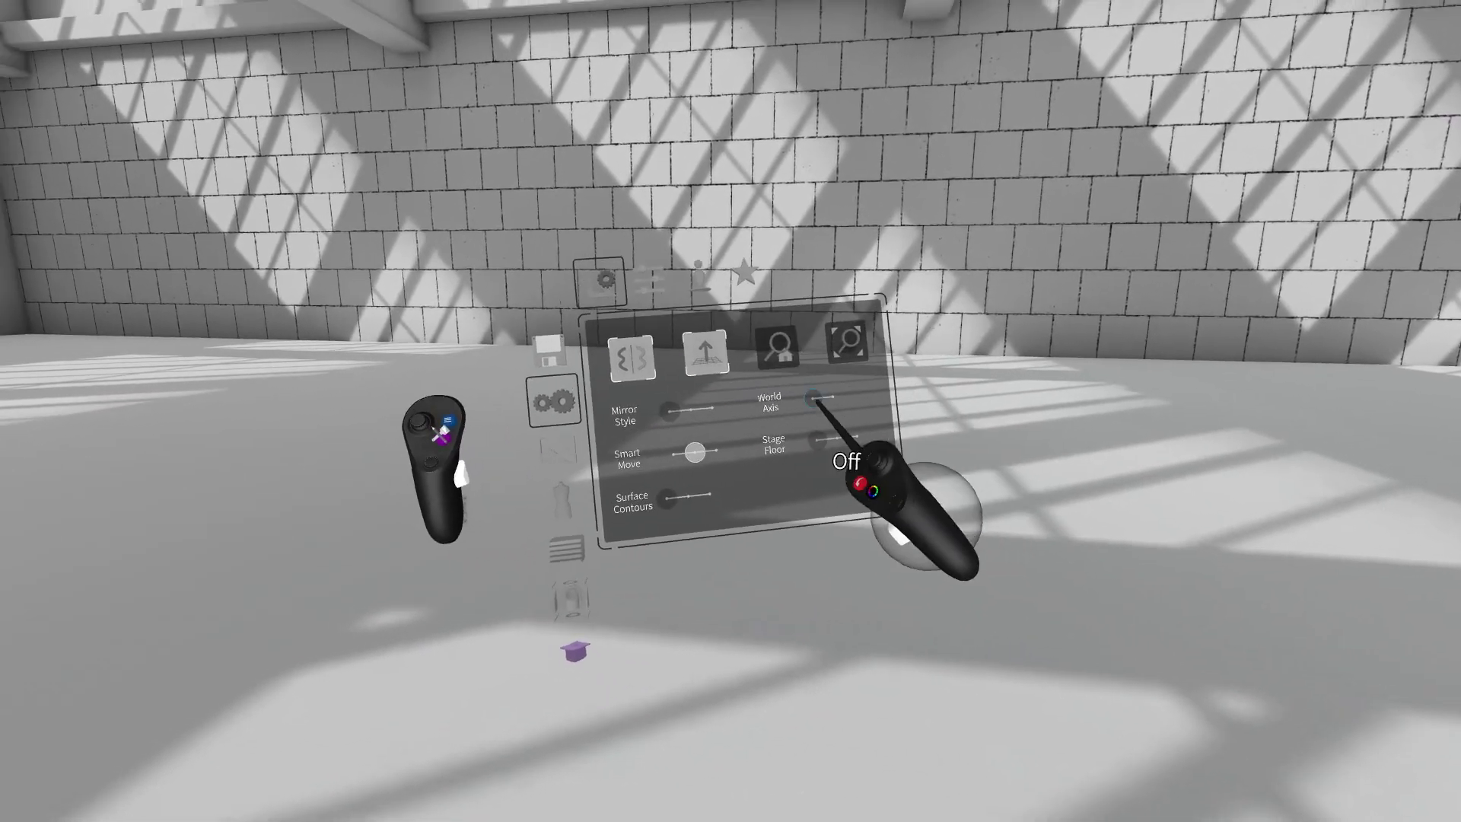
Turn on the world axis and switch the workspace to the first custom environment
{"action": "left_click", "coordinate": [812, 397]}
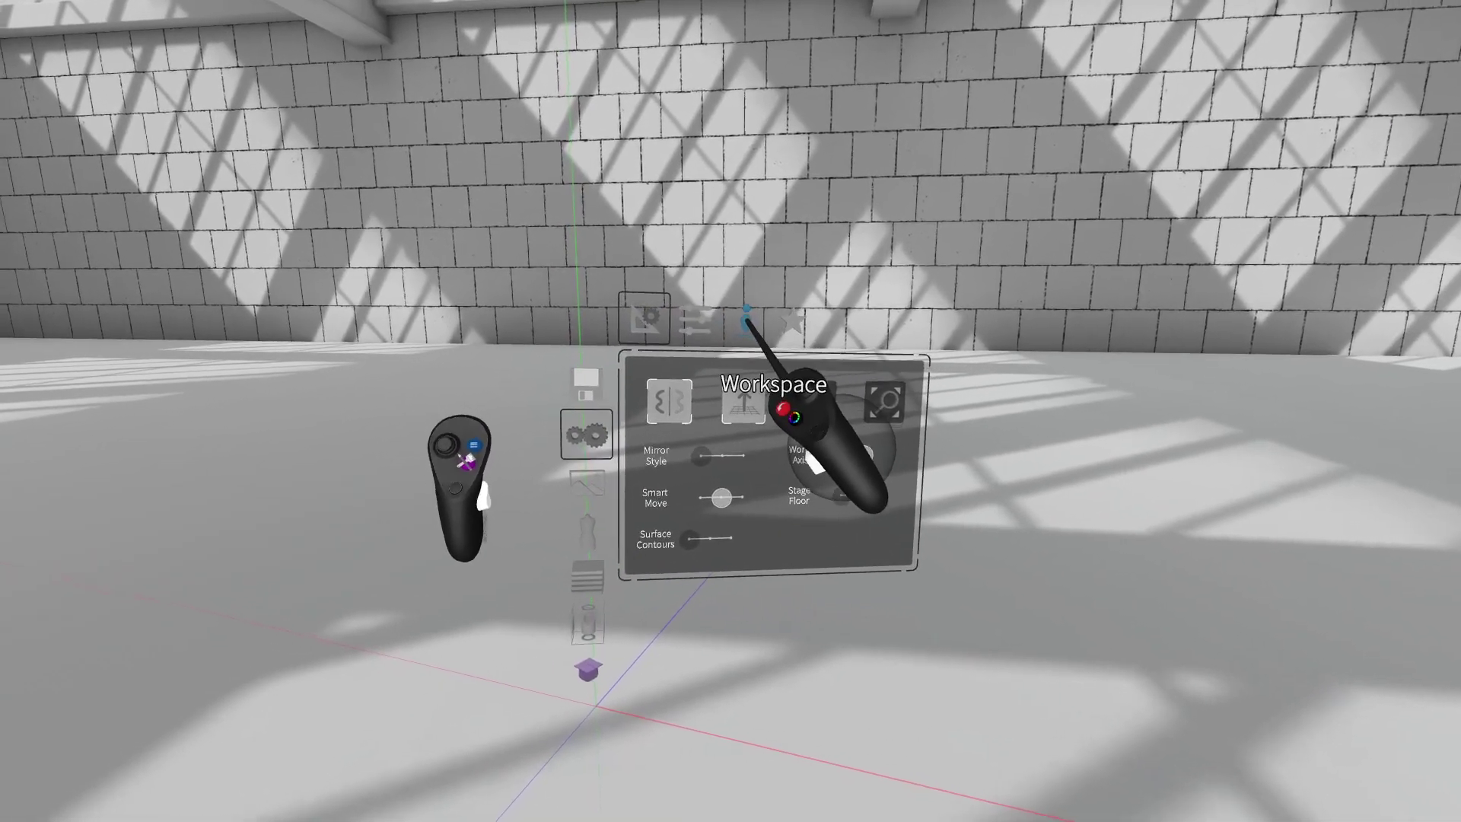
{"action": "left_click", "coordinate": [747, 318]}
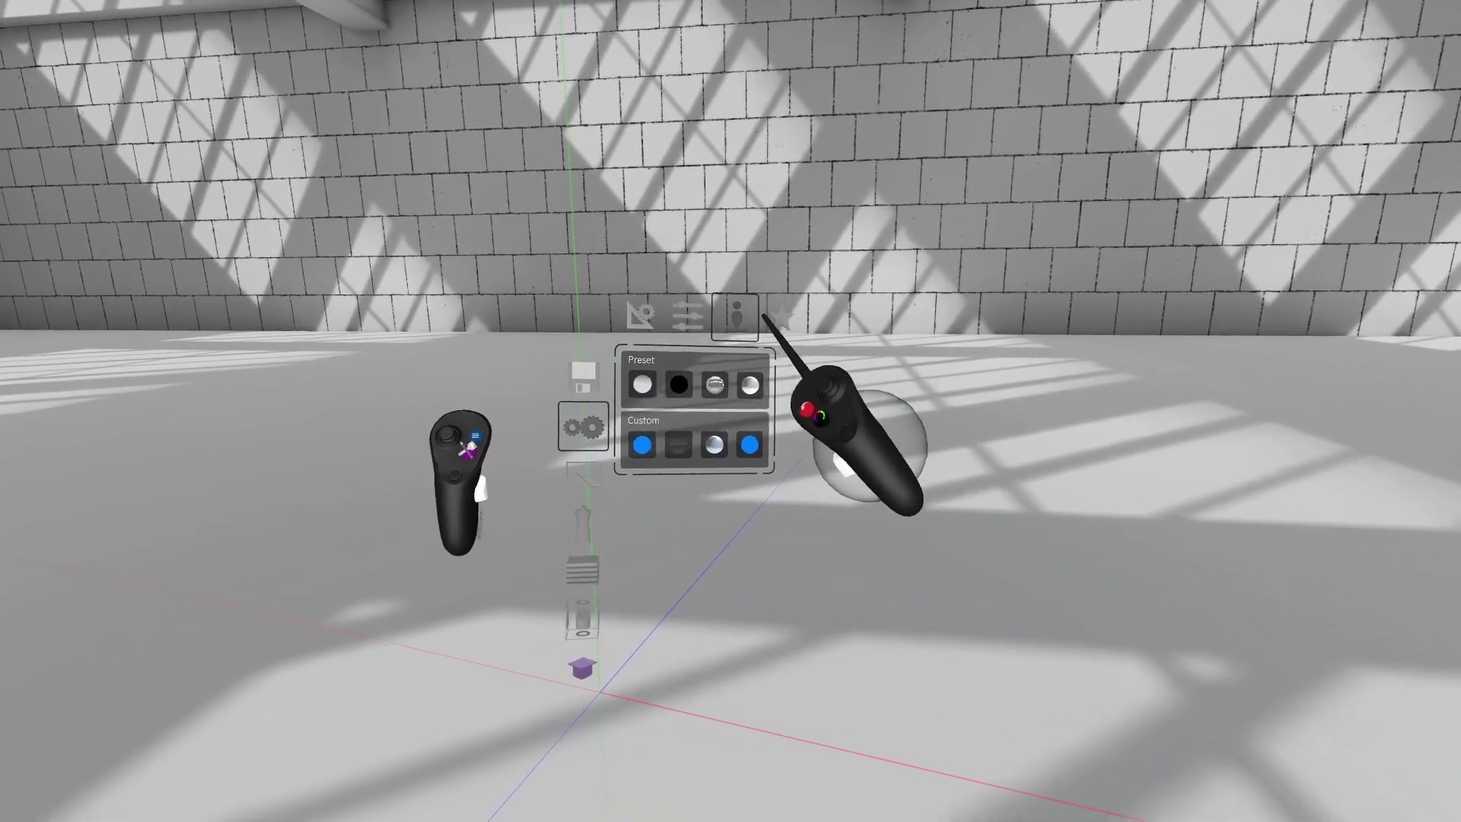
{"action": "left_click", "coordinate": [664, 409]}
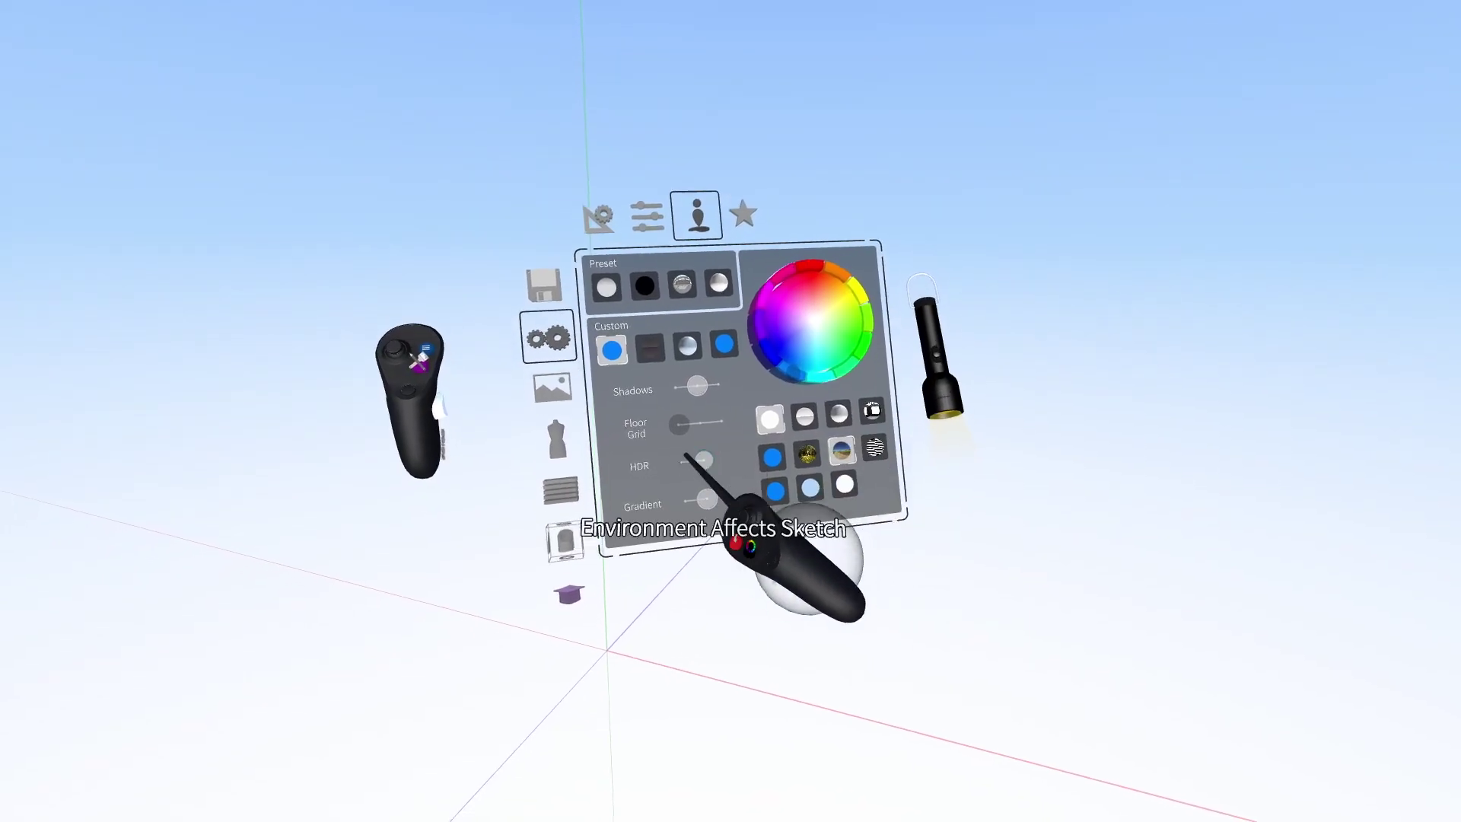
Try out the custom environment's background toggles and its blue gradient colour with the environment tint
{"action": "left_click", "coordinate": [694, 498]}
{"action": "left_click", "coordinate": [670, 458]}
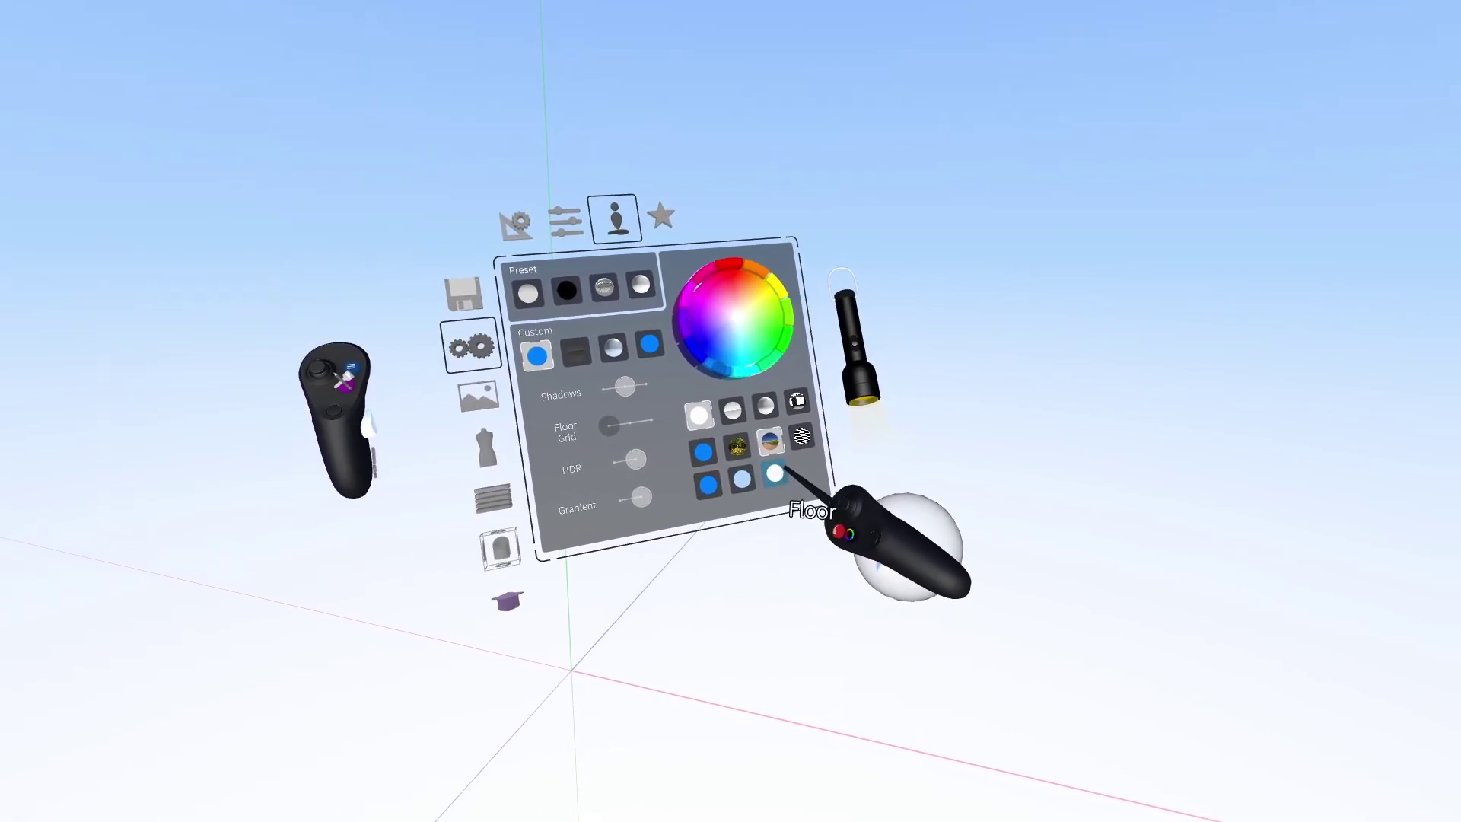
{"action": "left_click", "coordinate": [715, 496]}
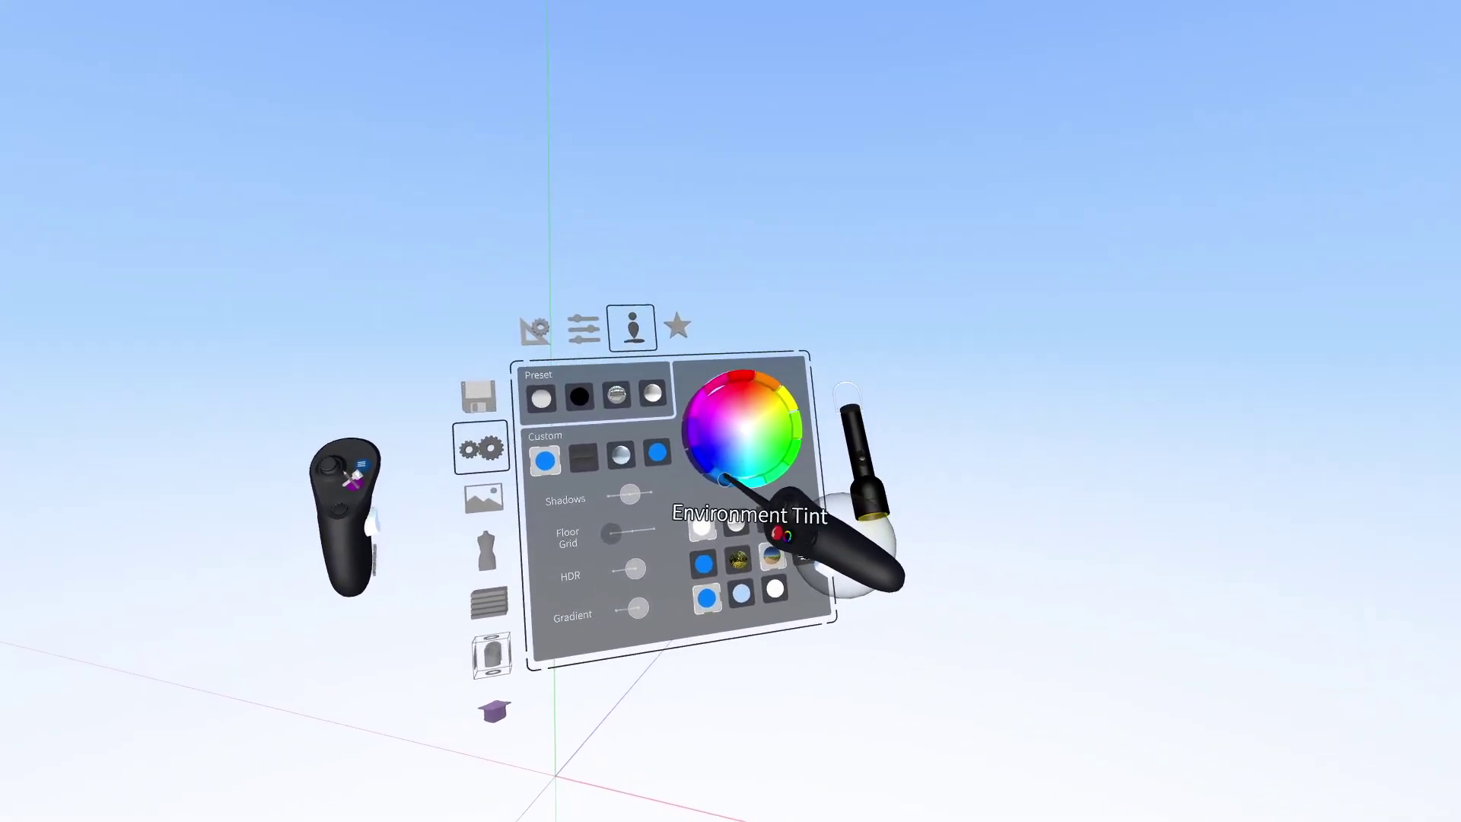
{"action": "left_click_drag", "start_coordinate": [717, 487], "coordinate": [700, 702]}
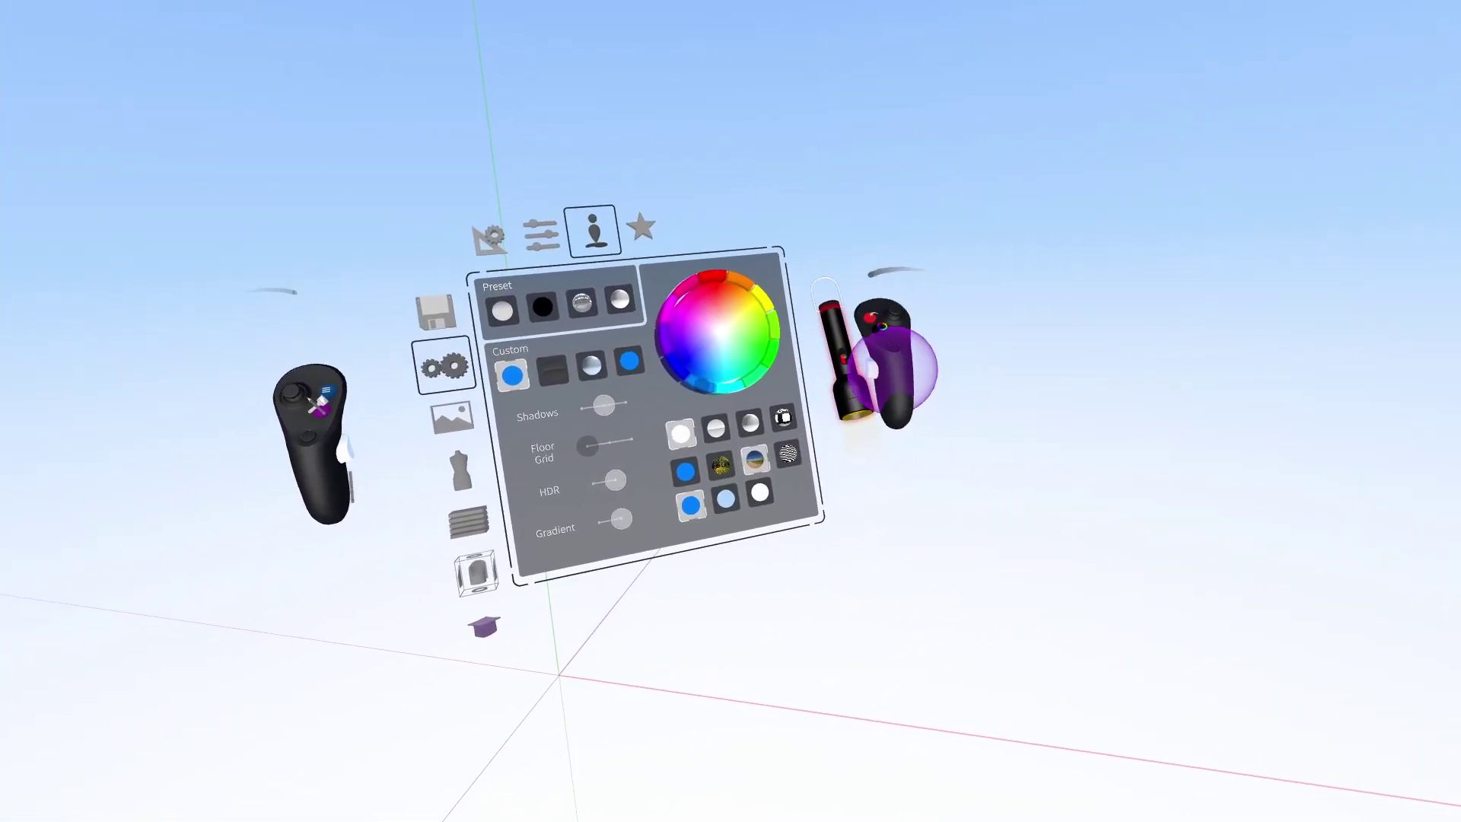
Grab the flashlight beside the environment settings and re-aim the scene's light
{"action": "left_click_drag", "start_coordinate": [879, 346], "coordinate": [981, 320]}
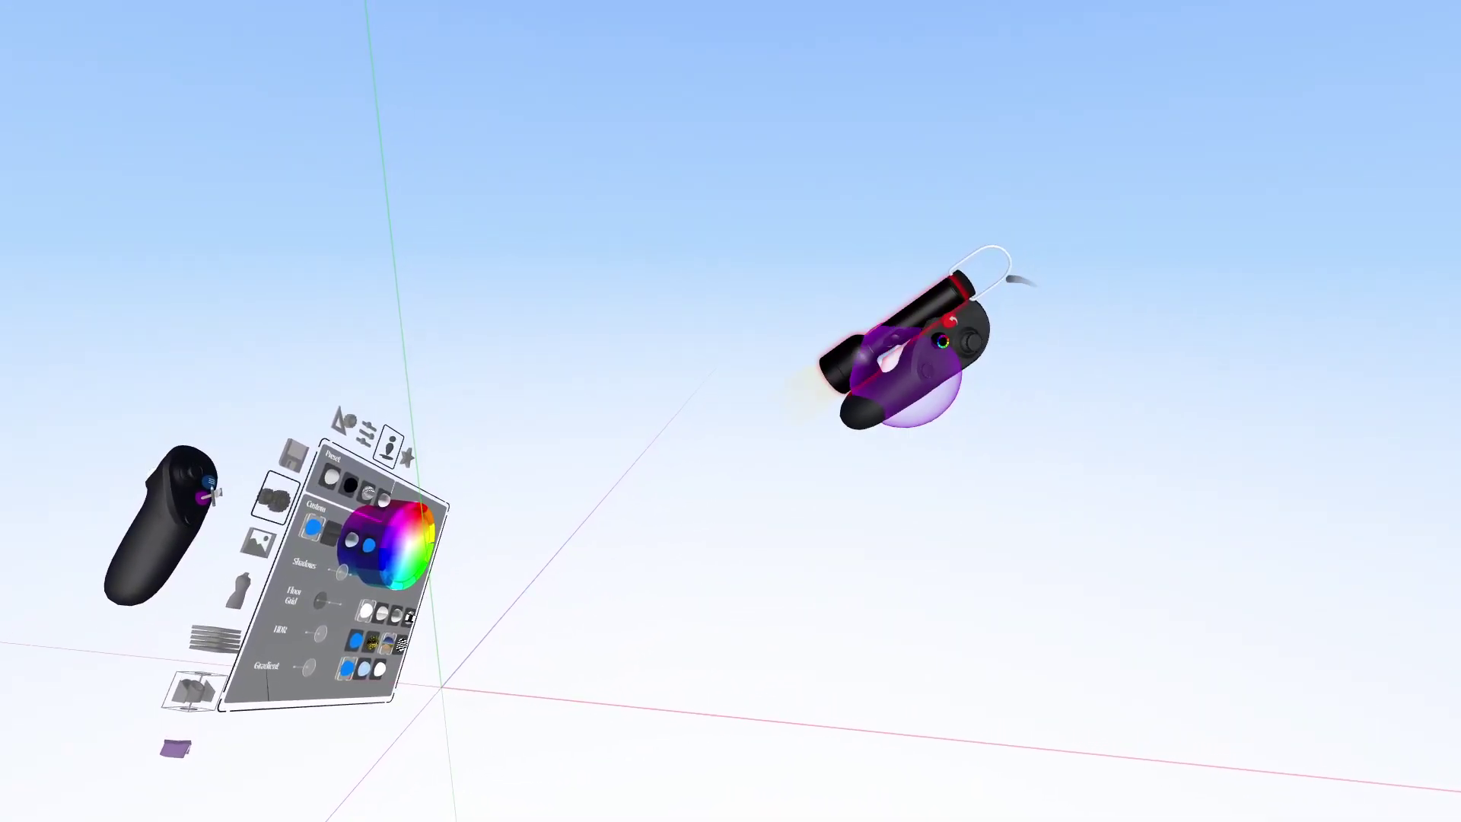
{"action": "left_click_drag", "start_coordinate": [913, 365], "coordinate": [880, 371]}
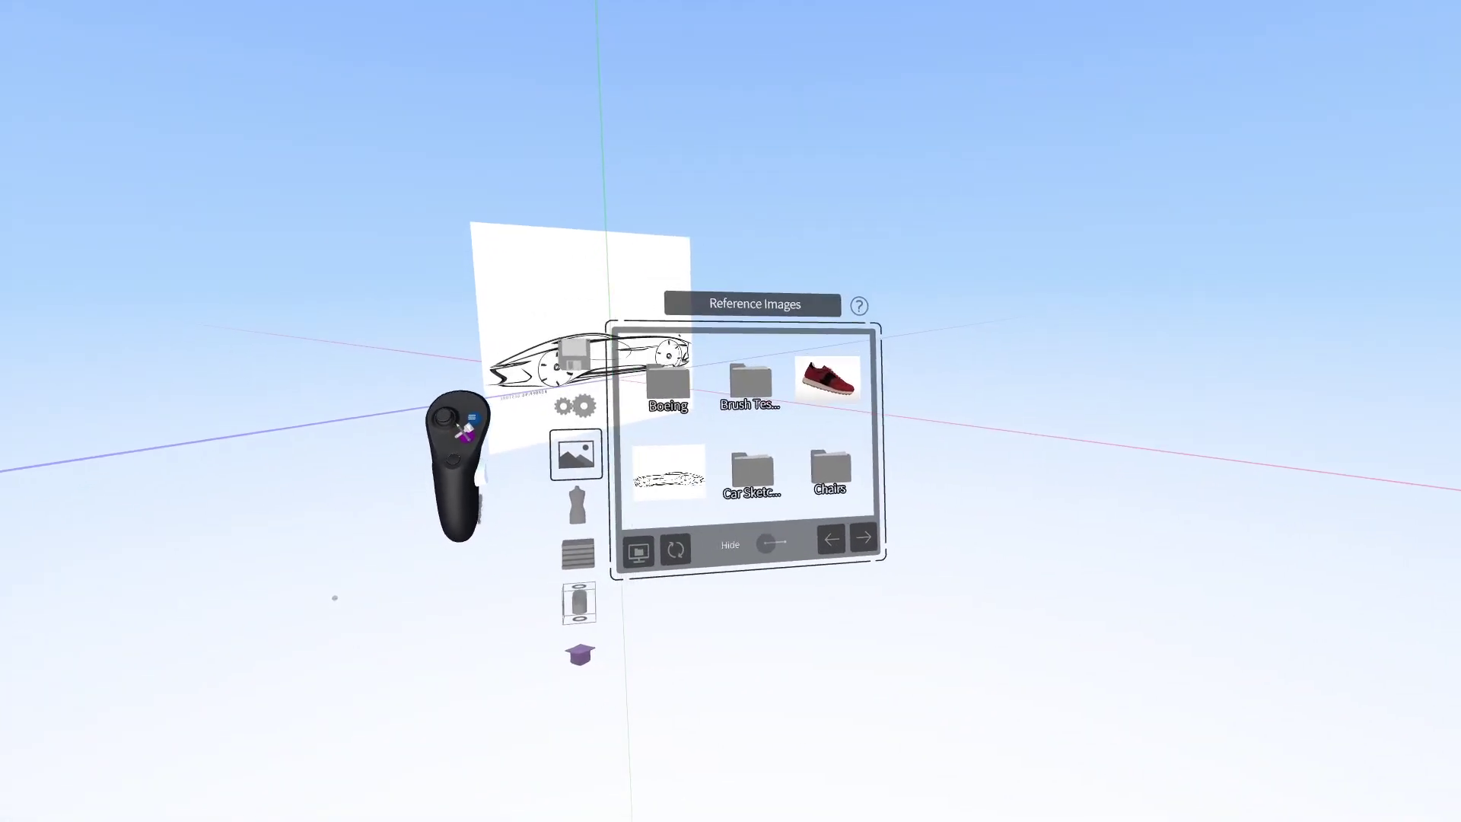
Rename Layer 1 as "refs" and set it to full opacity
{"action": "left_click", "coordinate": [616, 539]}
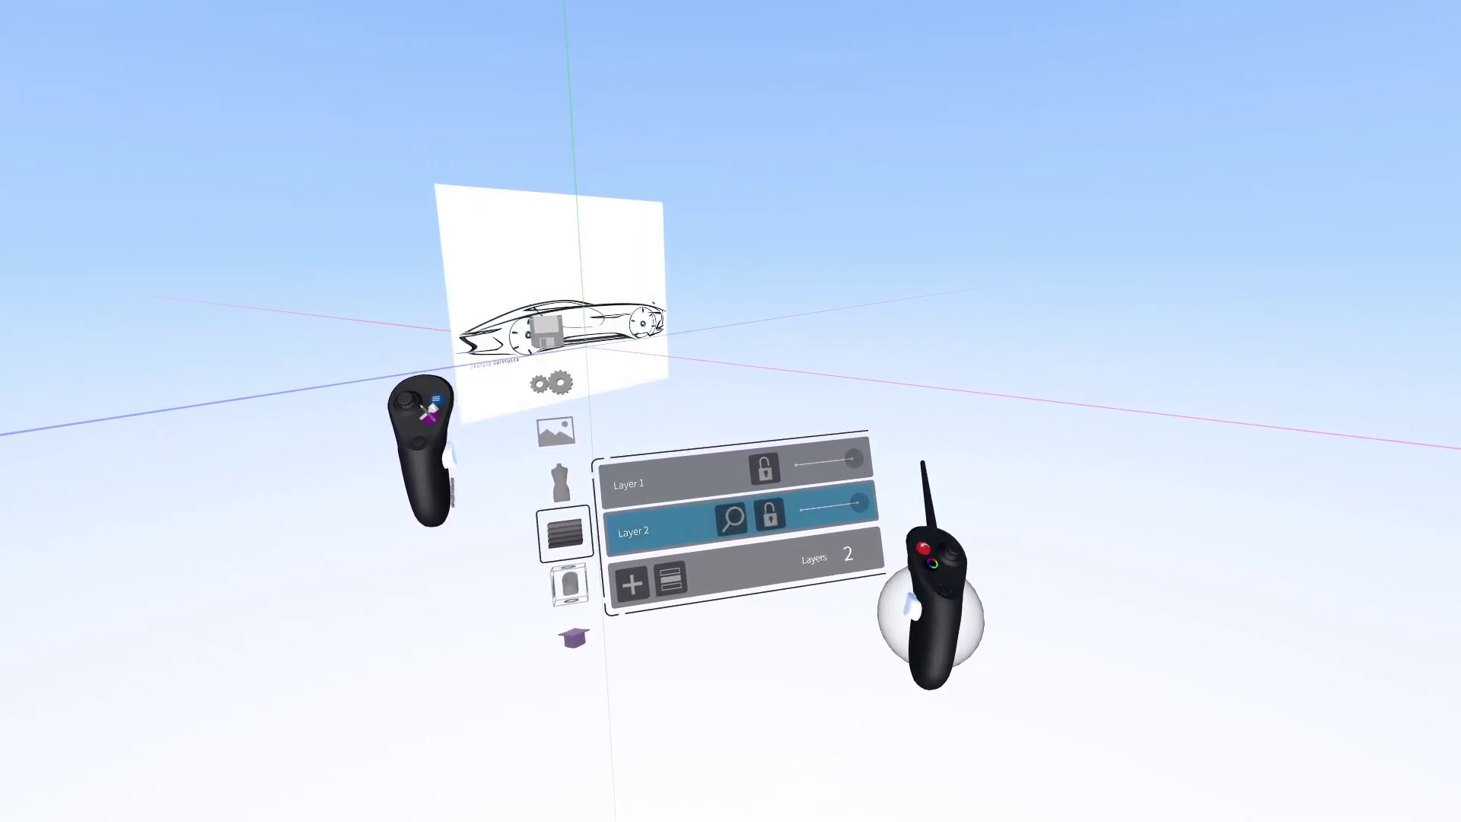
{"action": "left_click", "coordinate": [660, 496]}
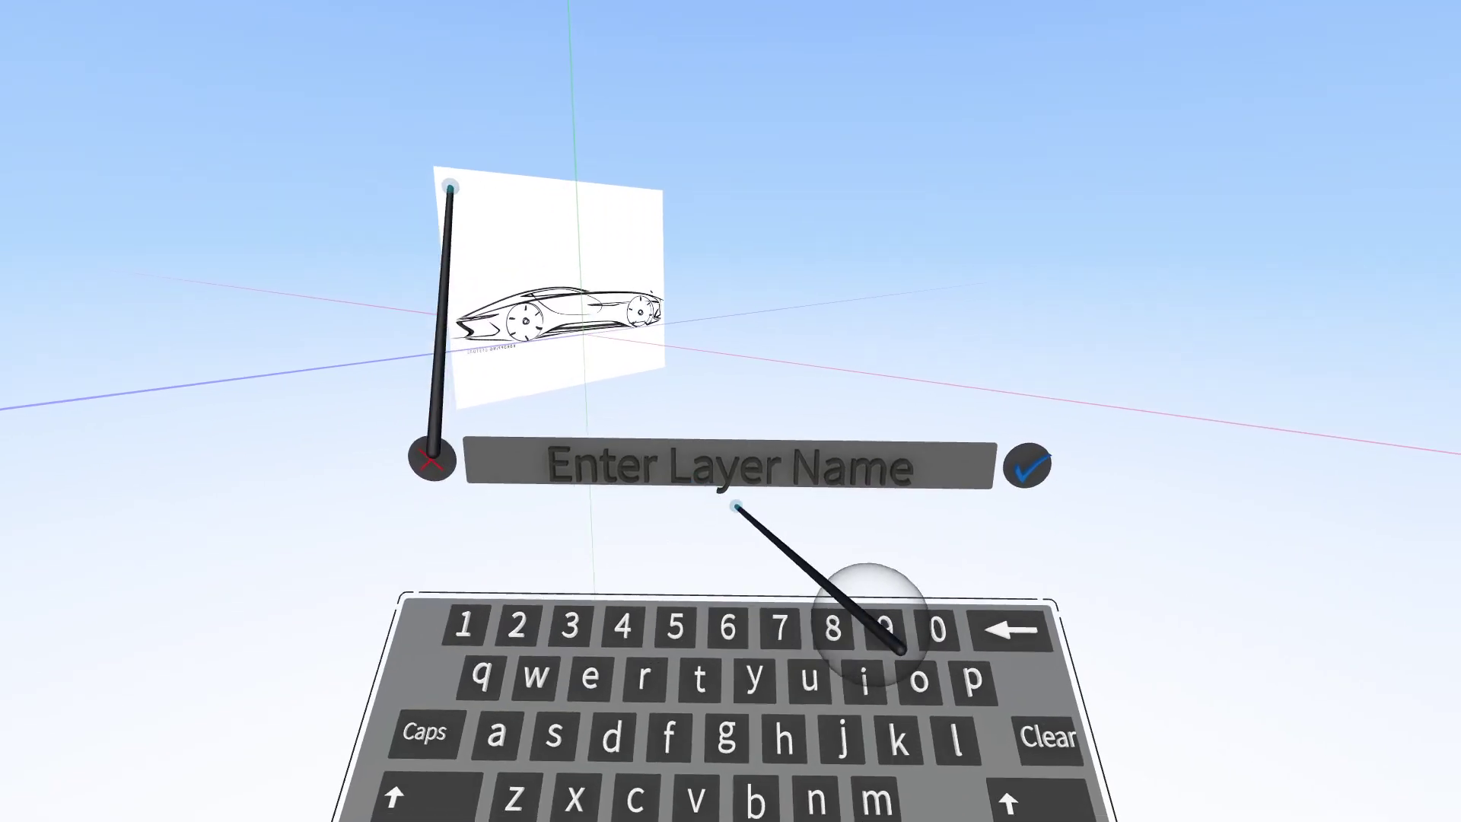
{"action": "type", "text": "refs"}
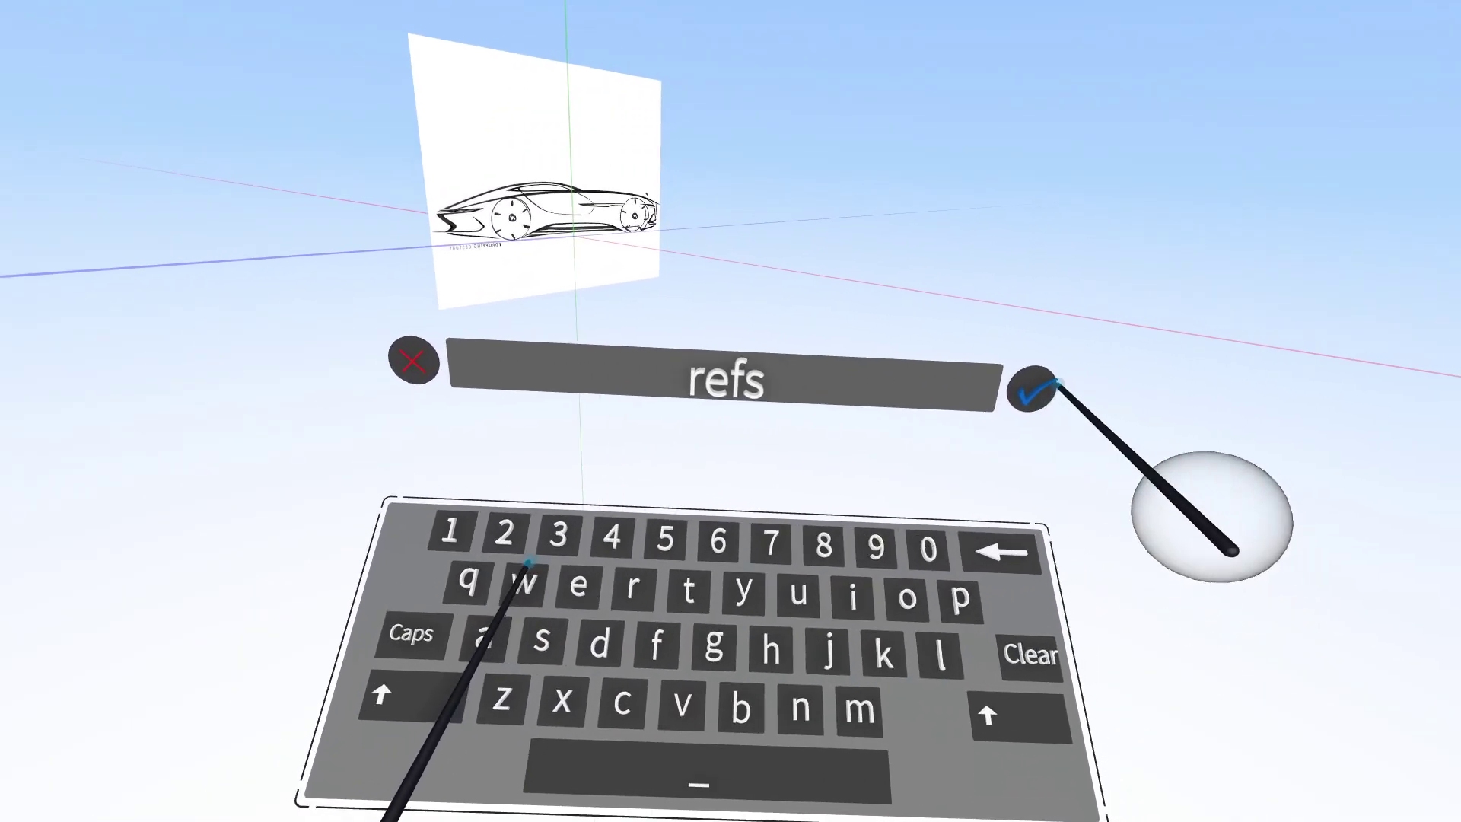
{"action": "left_click", "coordinate": [1074, 329]}
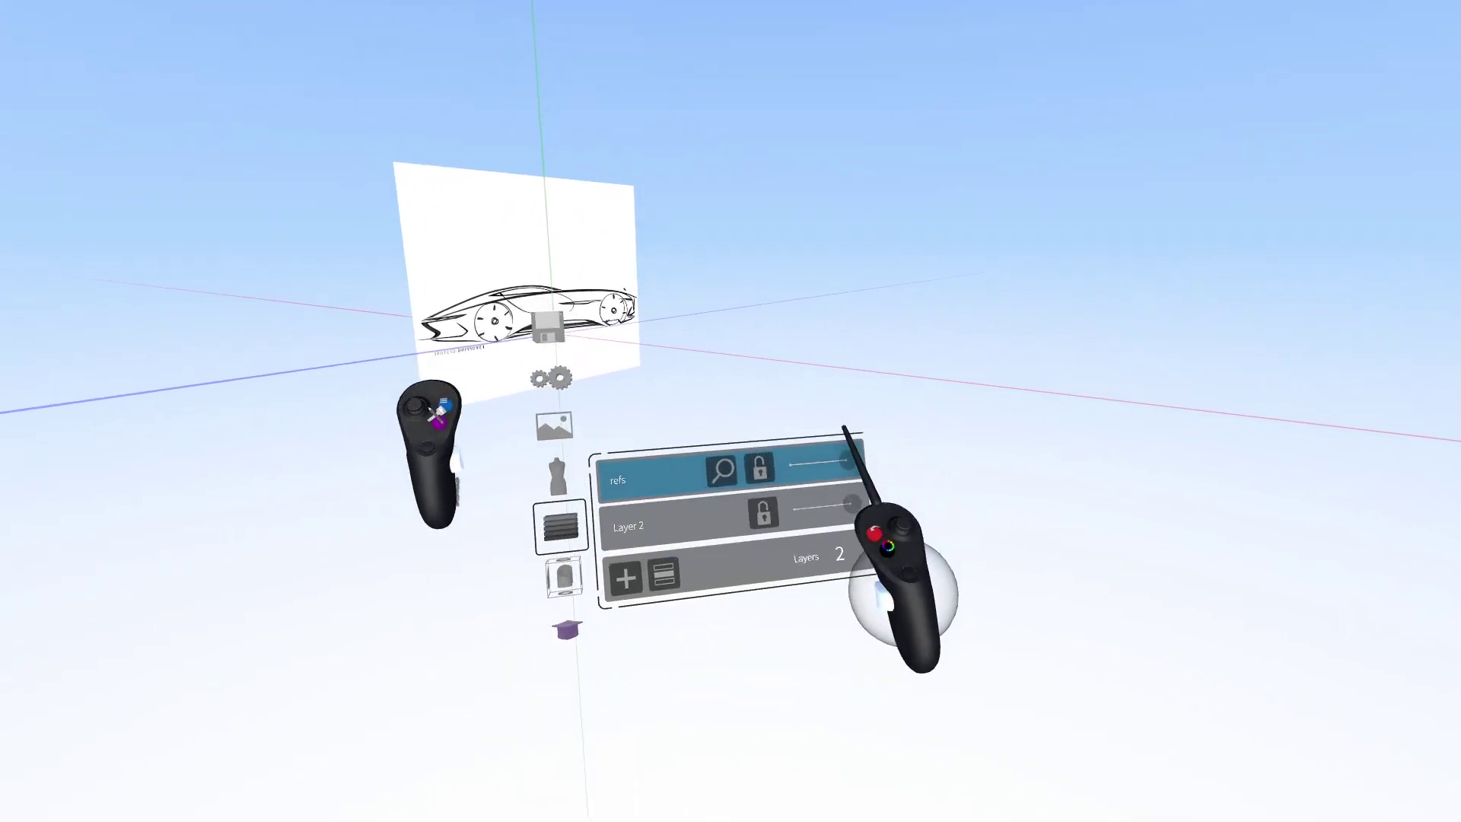
{"action": "left_click_drag", "start_coordinate": [822, 473], "coordinate": [869, 467]}
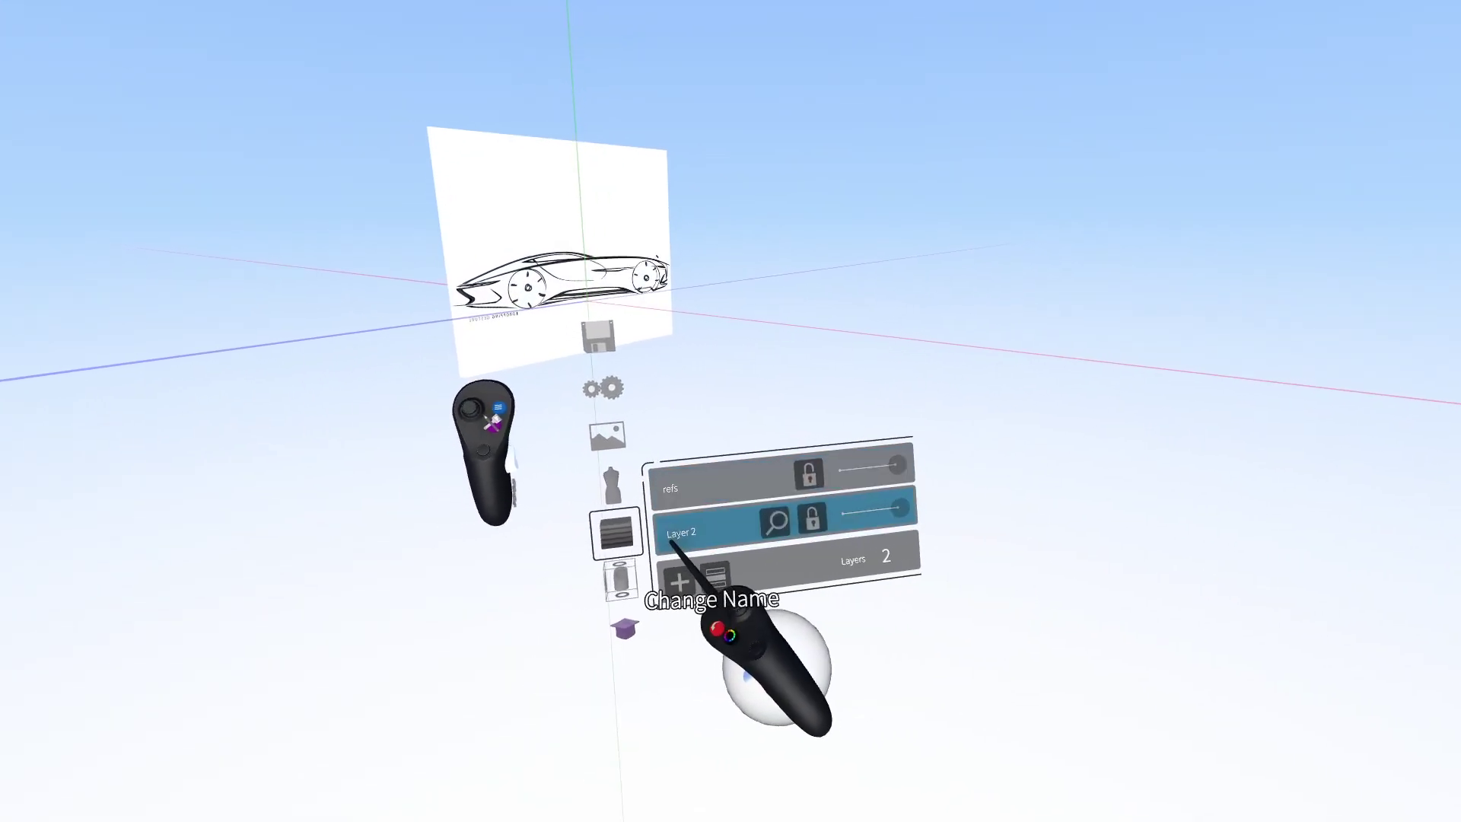
Rename Layer 2 as "sketch"
{"action": "left_click", "coordinate": [670, 542]}
{"action": "type", "text": "s"}
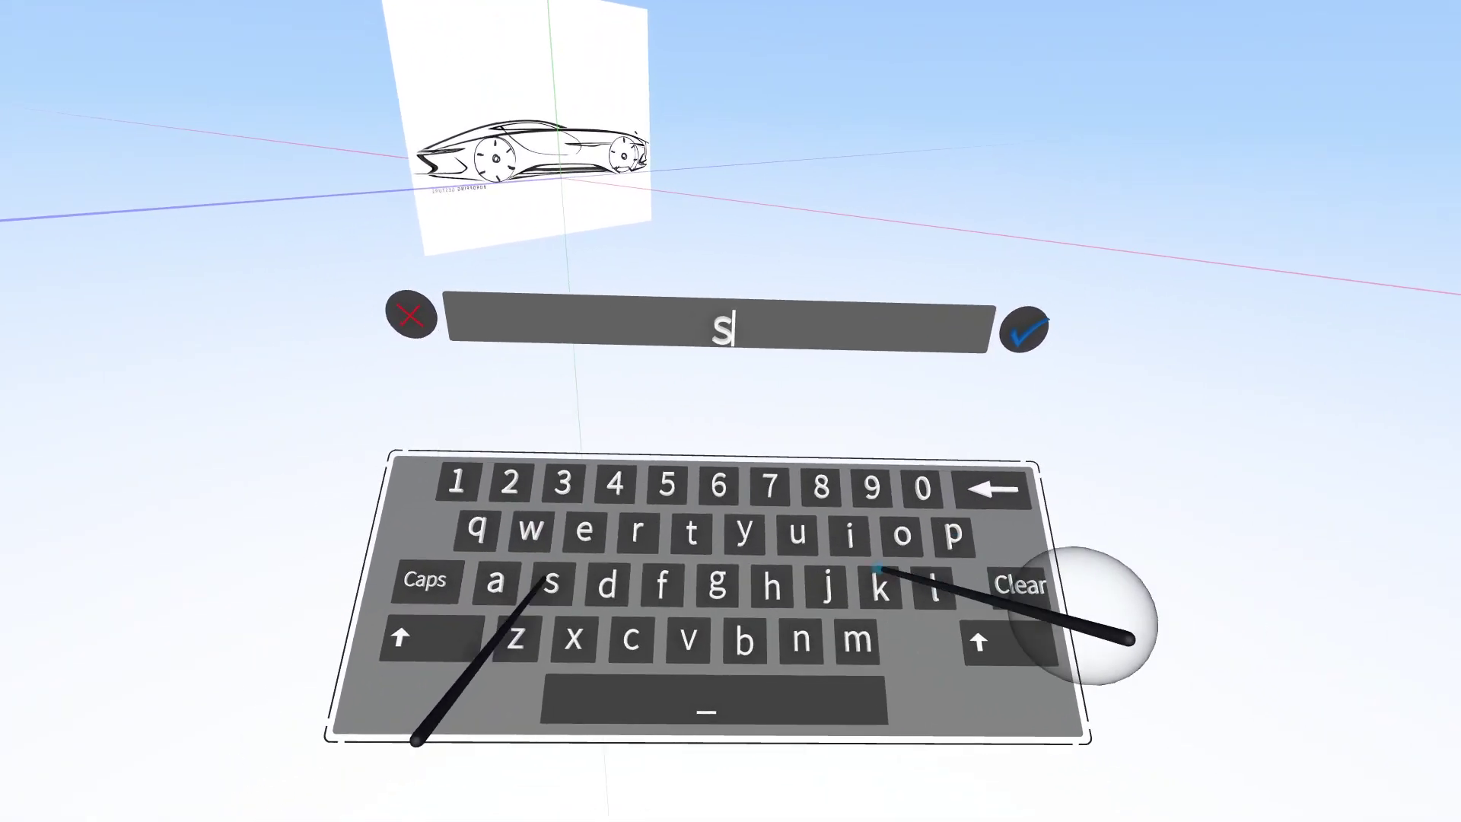
{"action": "type", "text": "ketch"}
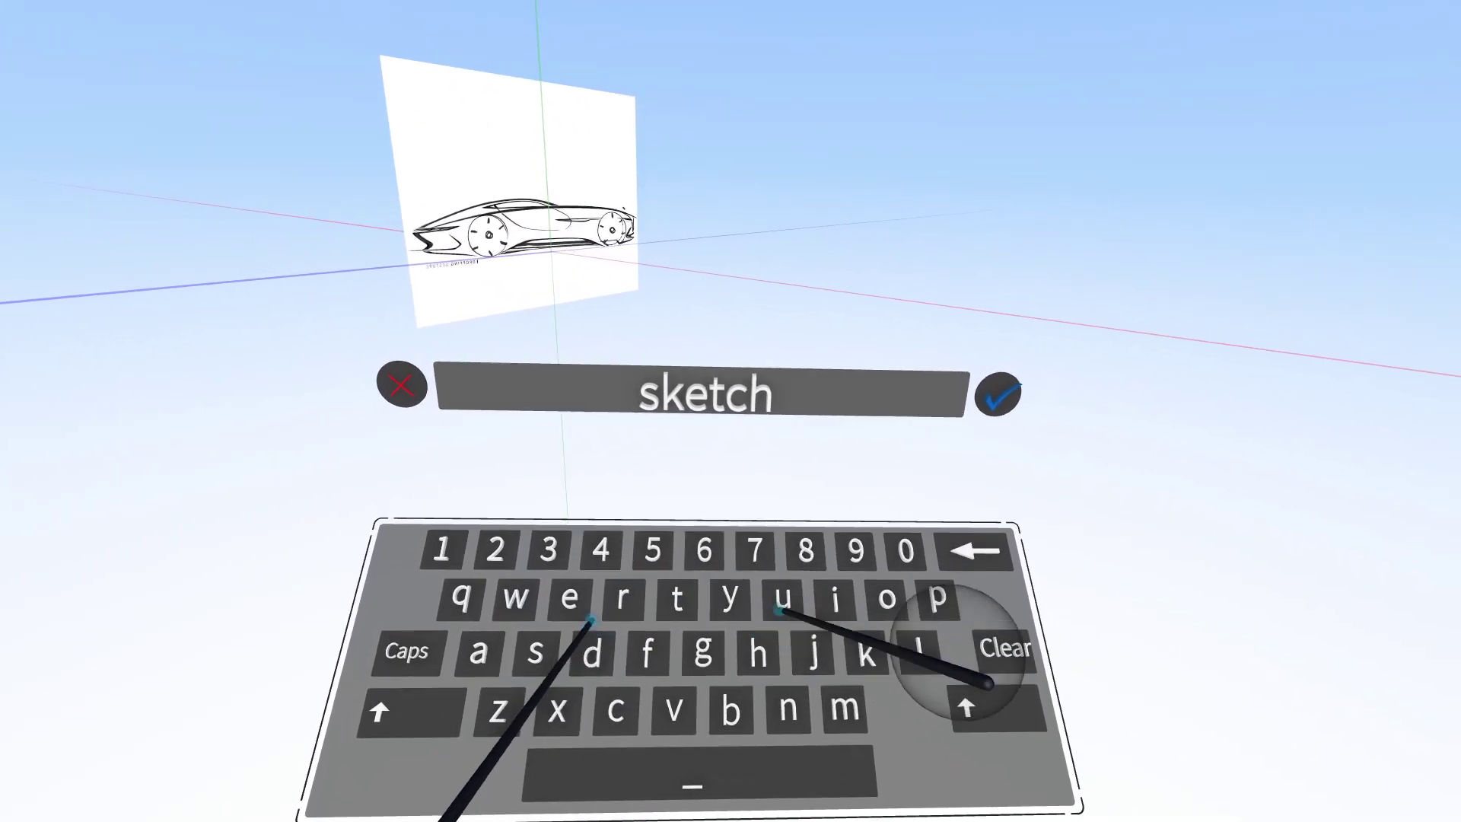
{"action": "left_click", "coordinate": [997, 394]}
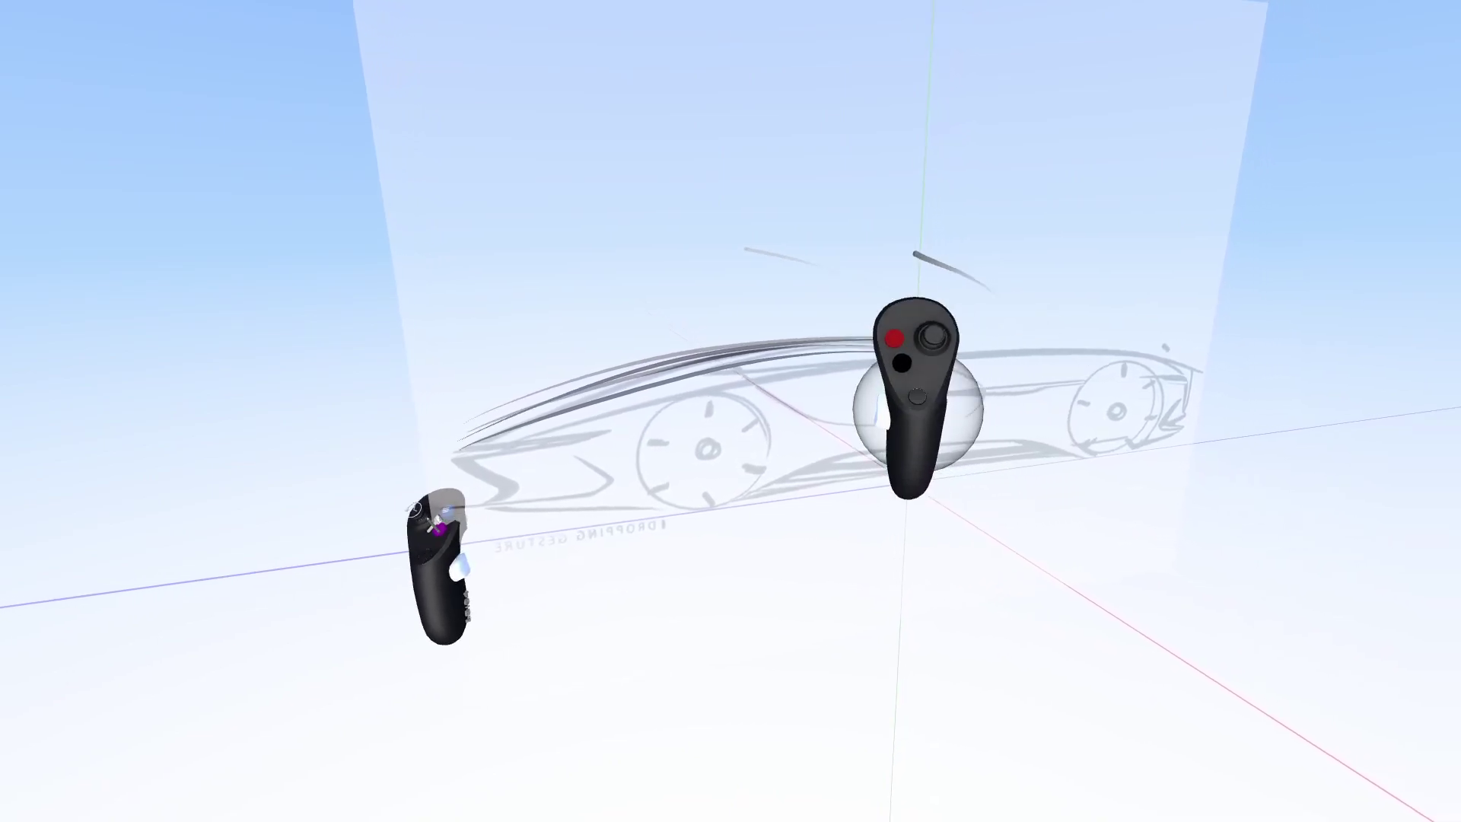
Undo the last roofline stroke and turn on planar drawing for the Ink tool
{"action": "key", "text": "ctrl+z"}
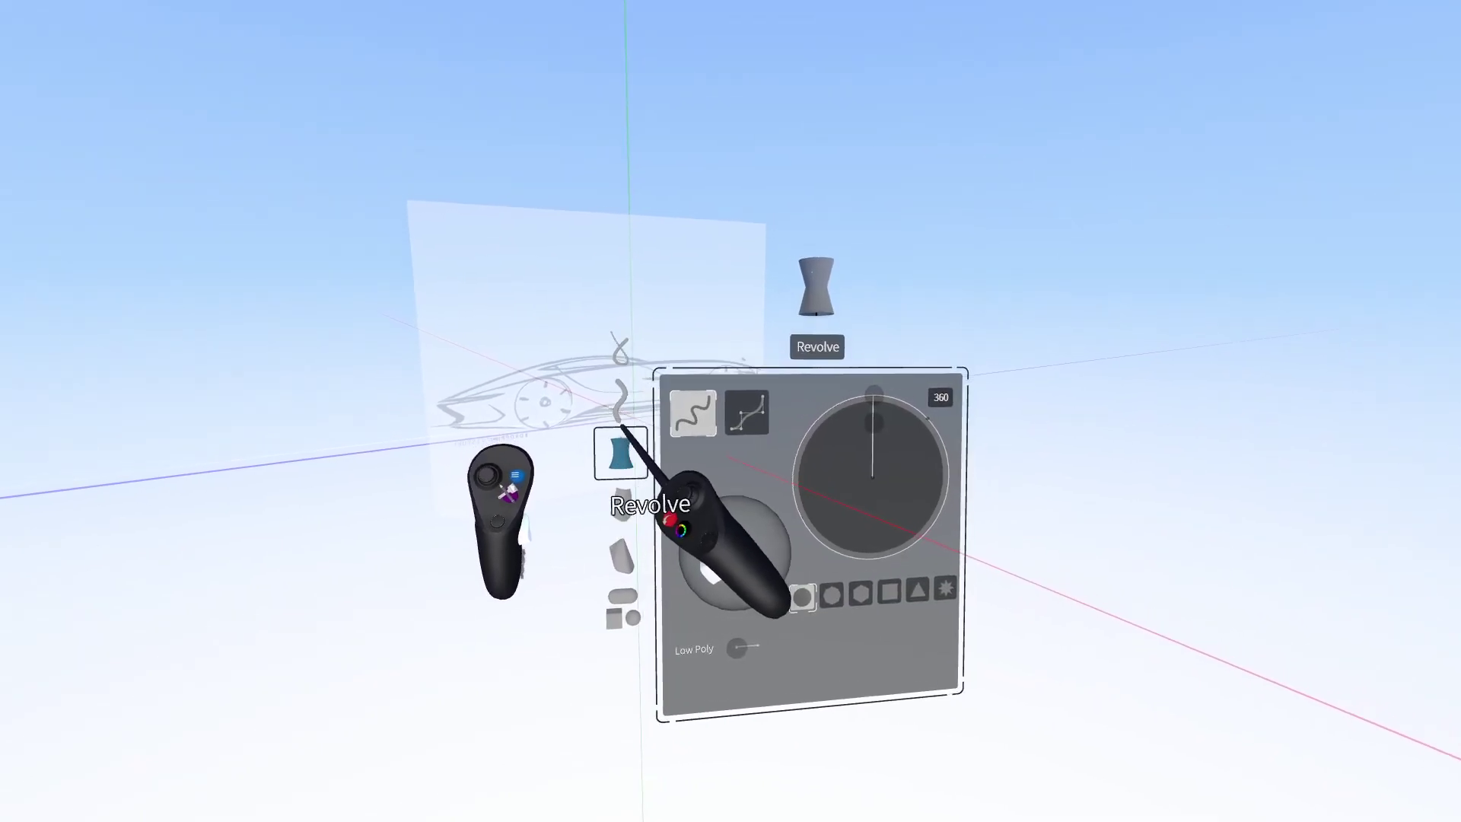
{"action": "left_click", "coordinate": [620, 318]}
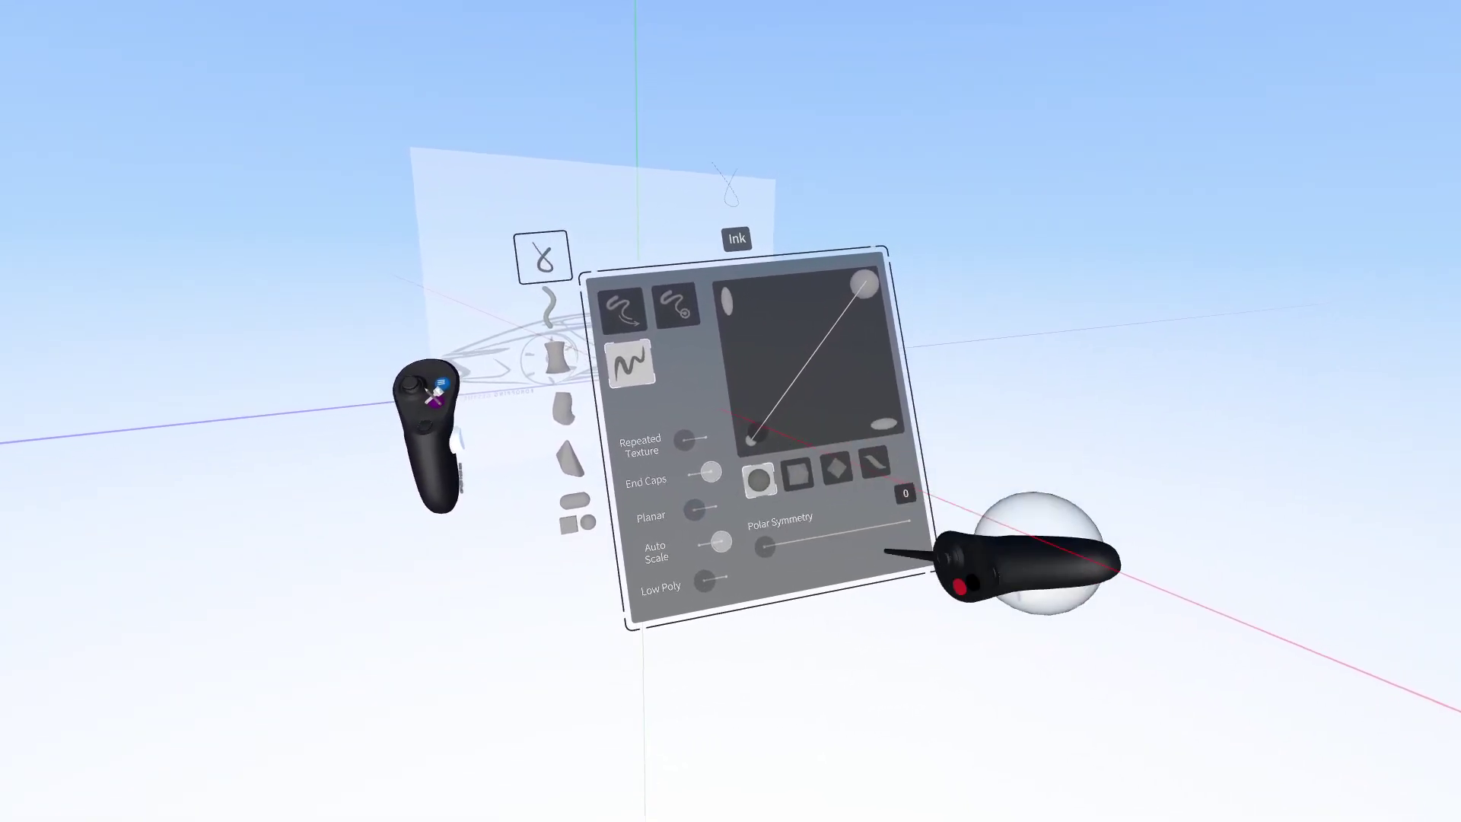
{"action": "left_click", "coordinate": [700, 506]}
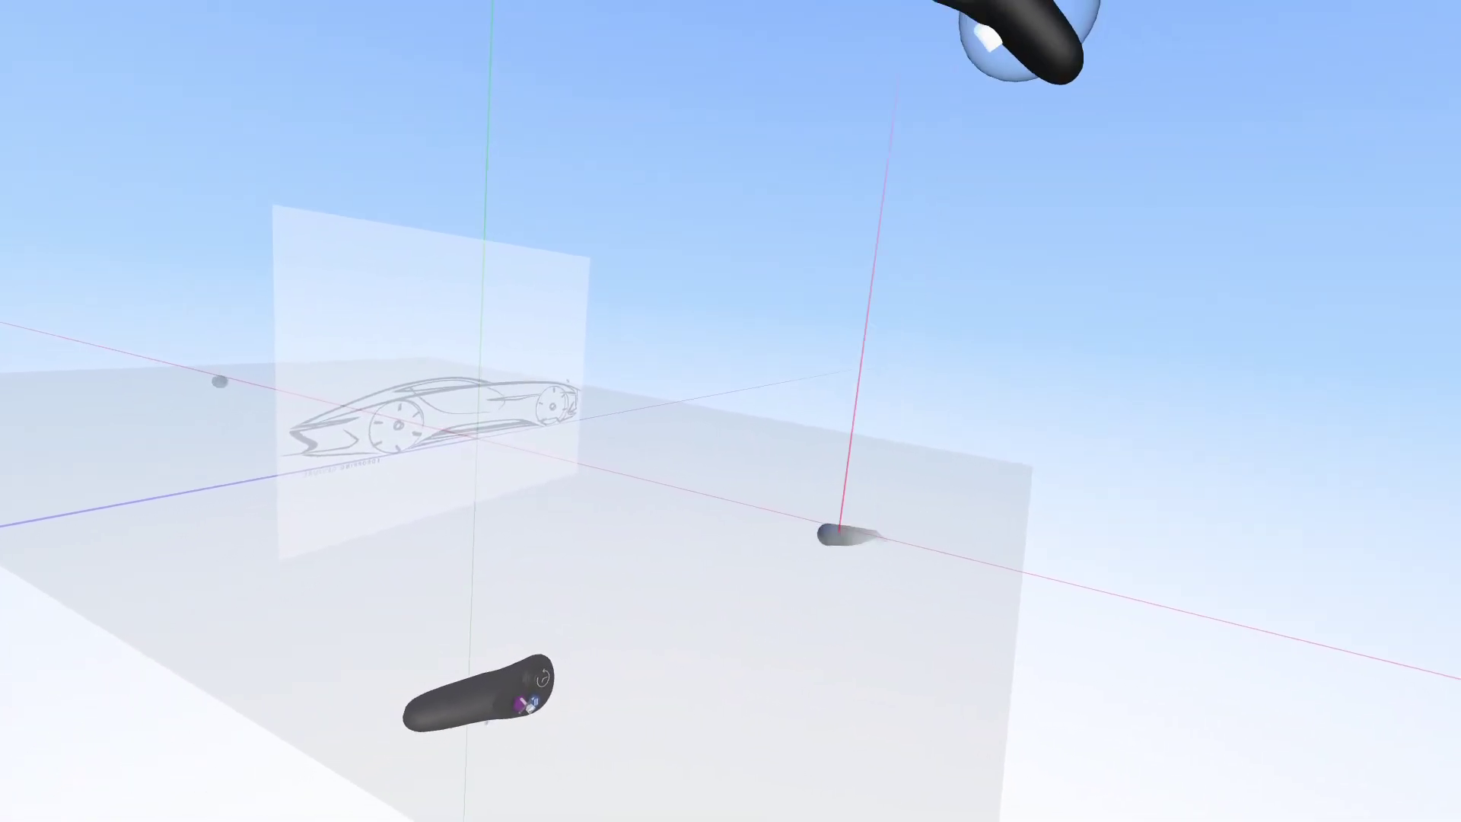
Try planar ink strokes on differently angled drawing planes and undo the test zigzag
{"action": "mouse_move", "coordinate": [696, 435]}
{"action": "left_mouse_down"}
{"action": "mouse_move", "coordinate": [563, 477]}
{"action": "mouse_move", "coordinate": [870, 496]}
{"action": "mouse_move", "coordinate": [943, 515]}
{"action": "left_mouse_up"}
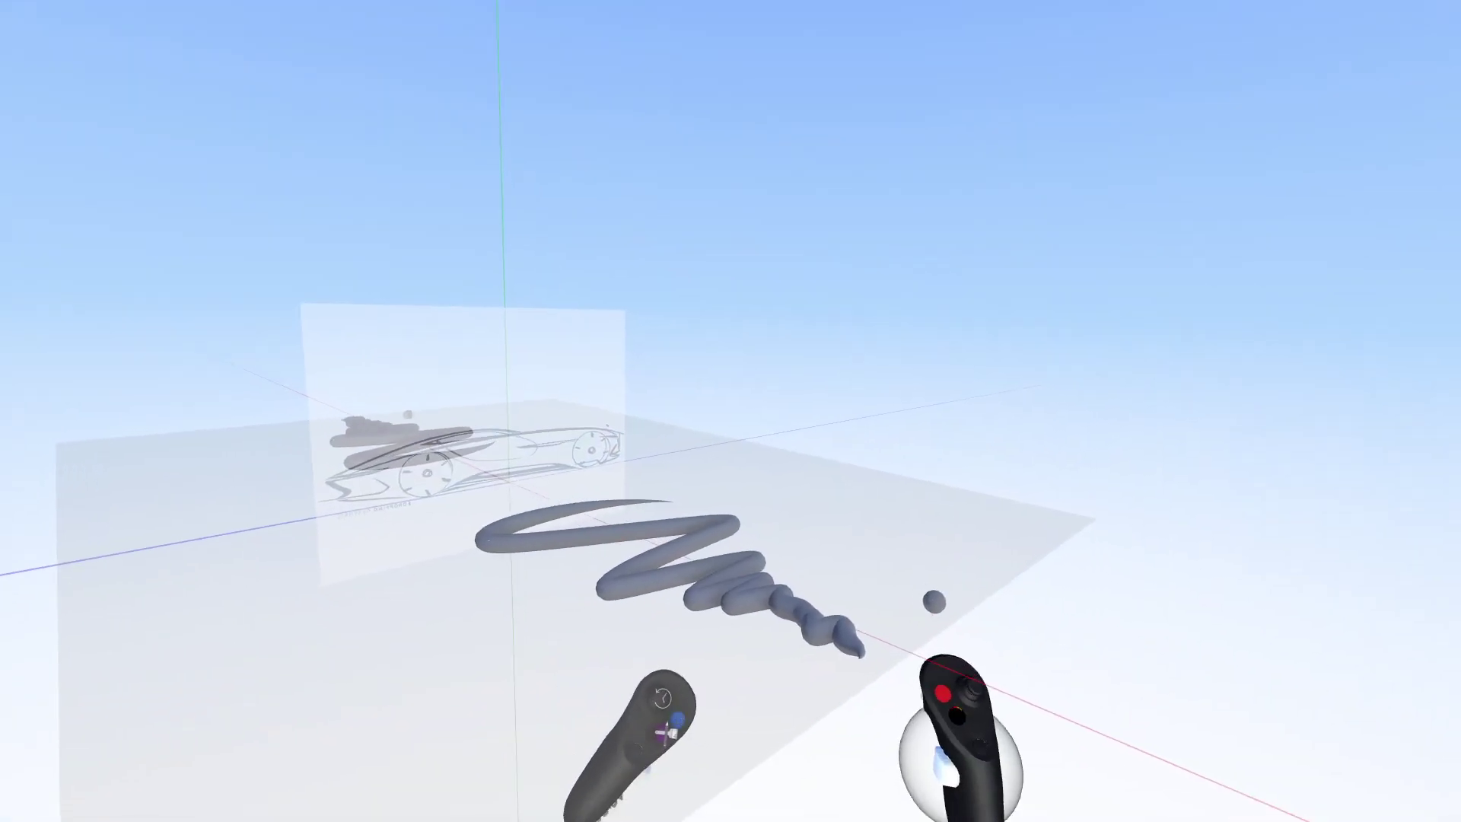
{"action": "key", "text": "ctrl+z"}
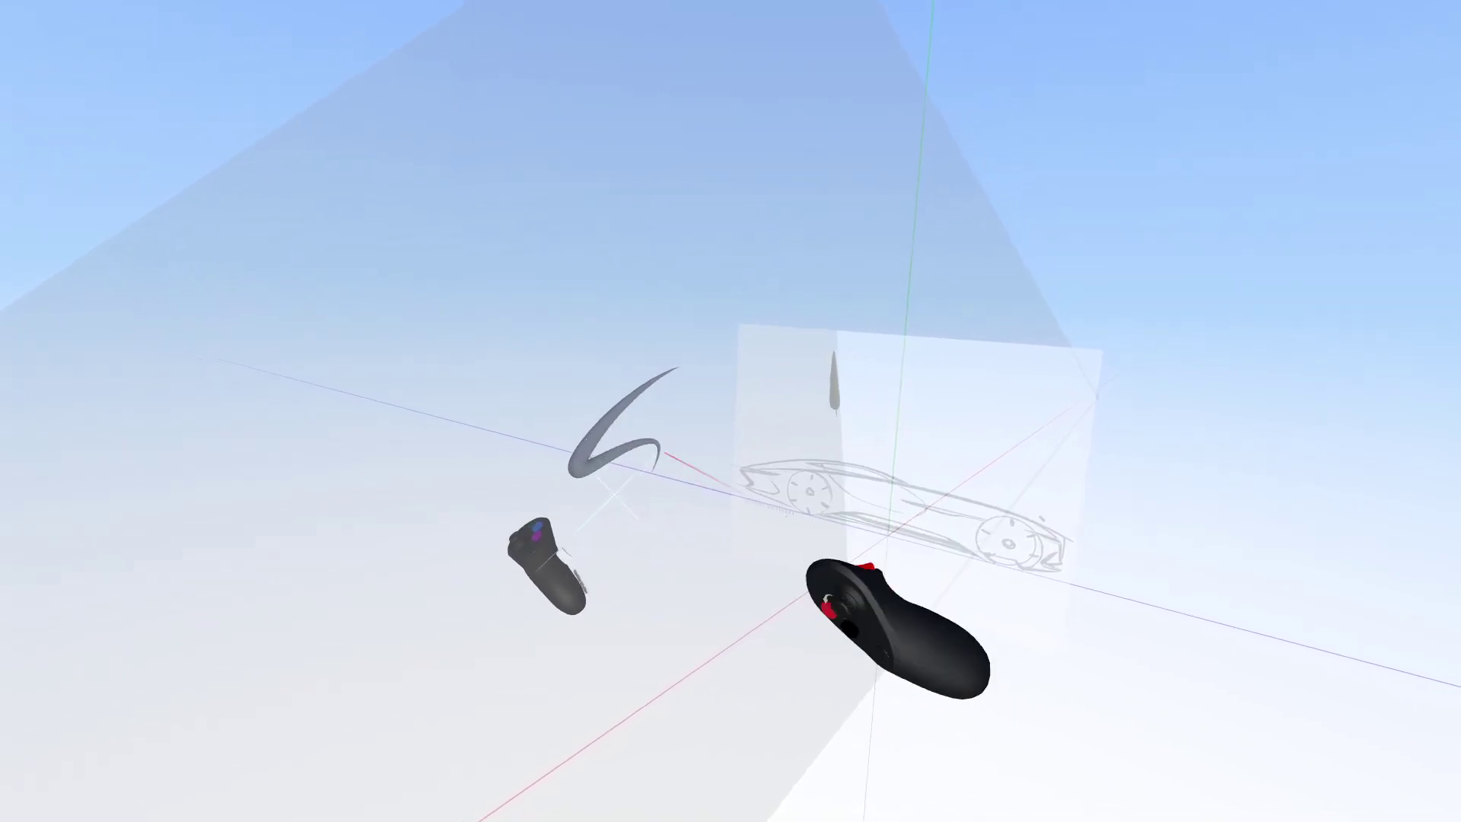
{"action": "mouse_move", "coordinate": [656, 465]}
{"action": "left_mouse_down"}
{"action": "mouse_move", "coordinate": [675, 572]}
{"action": "mouse_move", "coordinate": [647, 429]}
{"action": "left_mouse_up"}
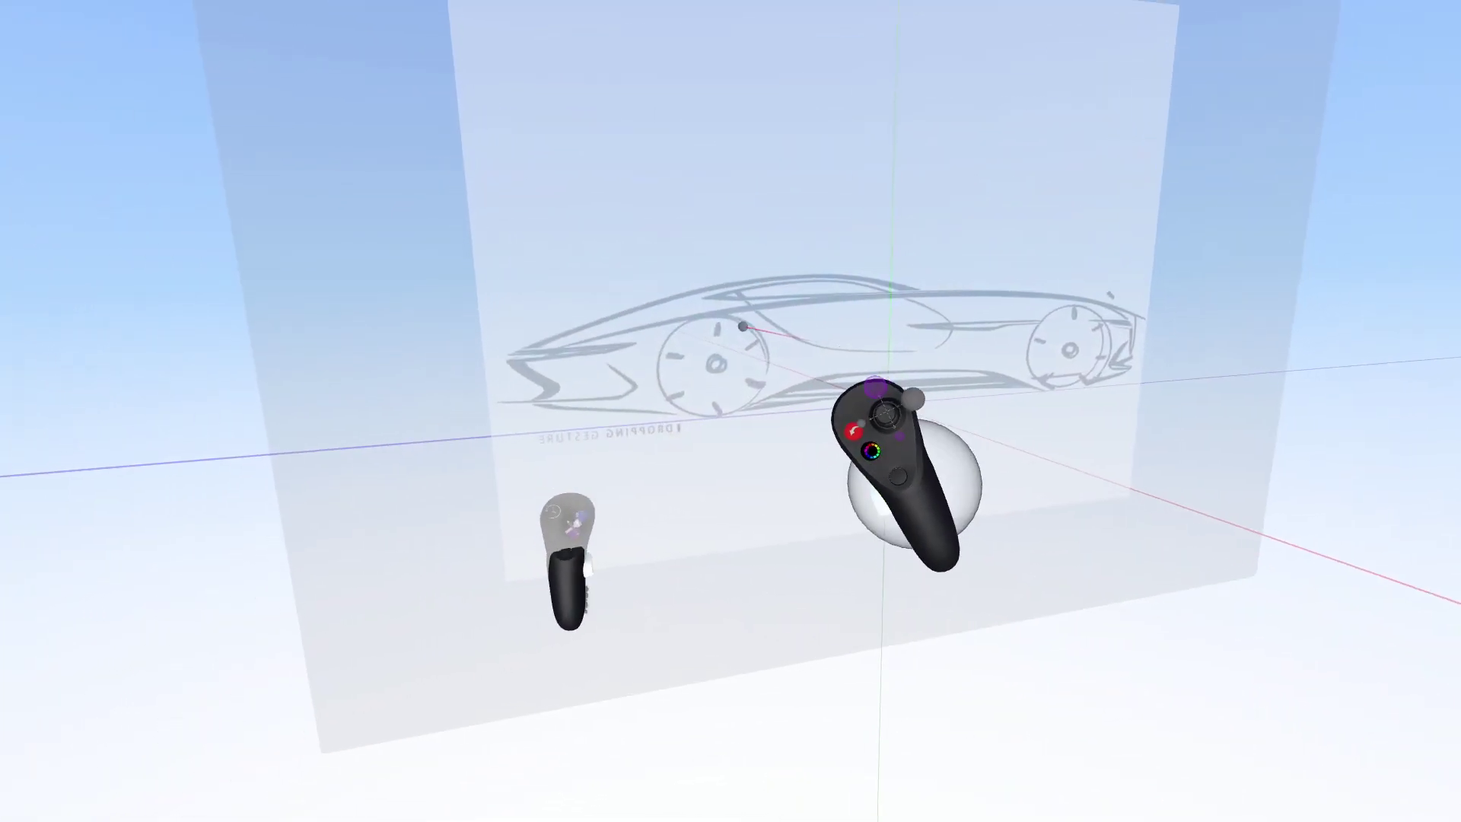
Trace the car's roofline over the reference on a vertical drawing plane and turn off the Ink tool's Planar option
{"action": "mouse_move", "coordinate": [476, 430]}
{"action": "left_mouse_down"}
{"action": "mouse_move", "coordinate": [620, 334]}
{"action": "mouse_move", "coordinate": [829, 332]}
{"action": "left_mouse_up"}
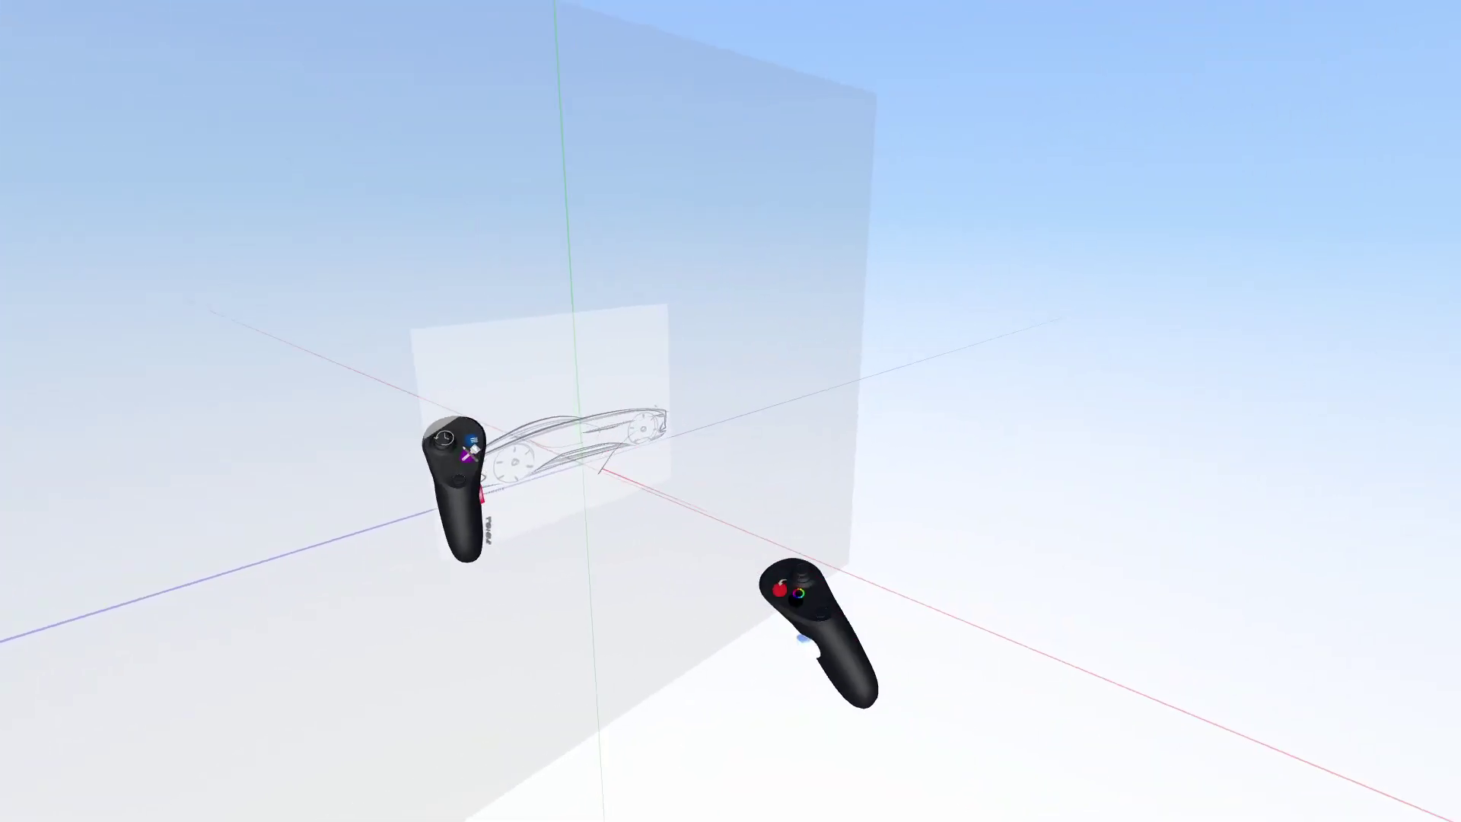
{"action": "left_click", "coordinate": [710, 356]}
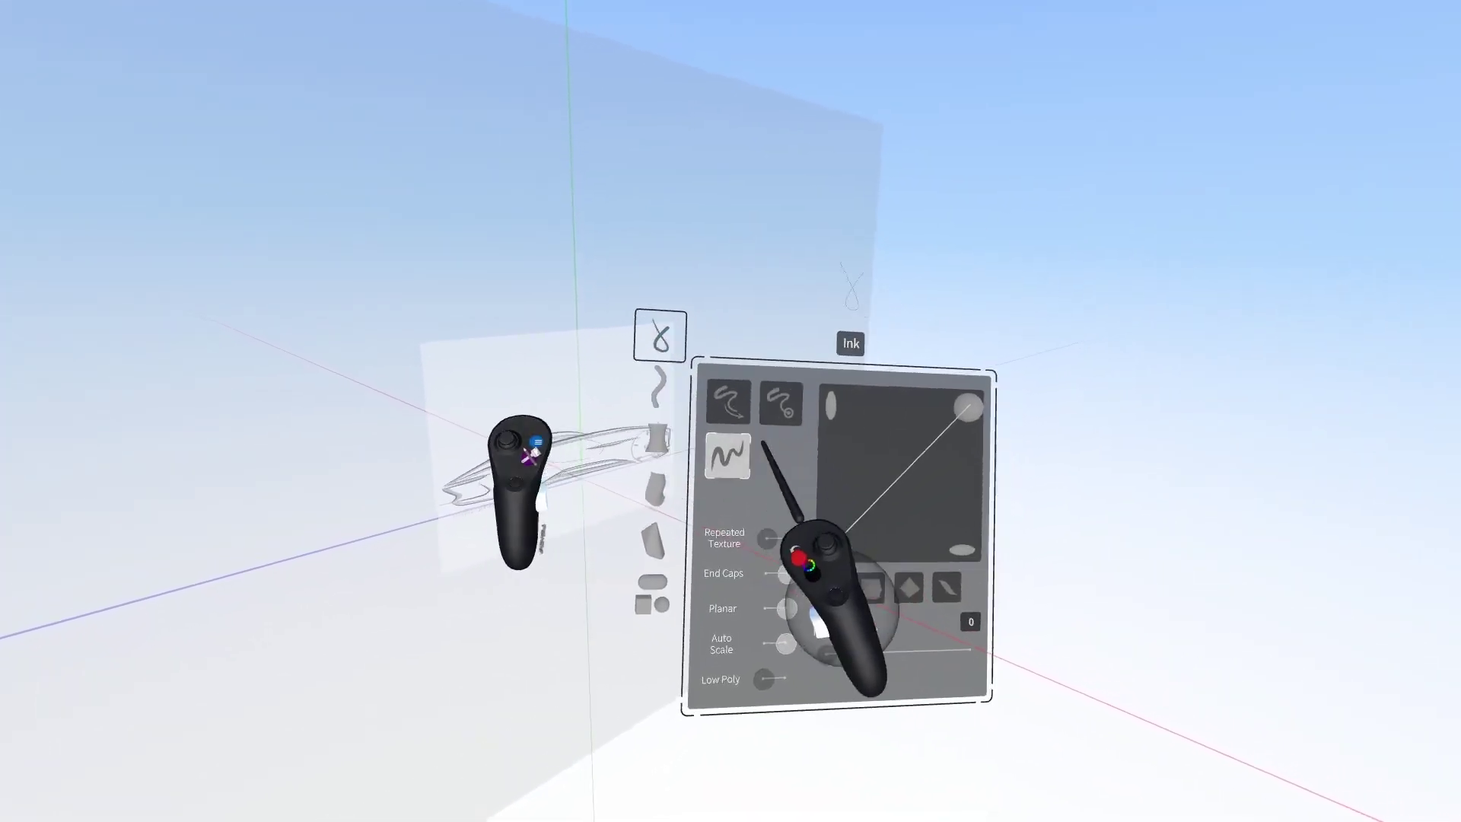
{"action": "left_click", "coordinate": [758, 563]}
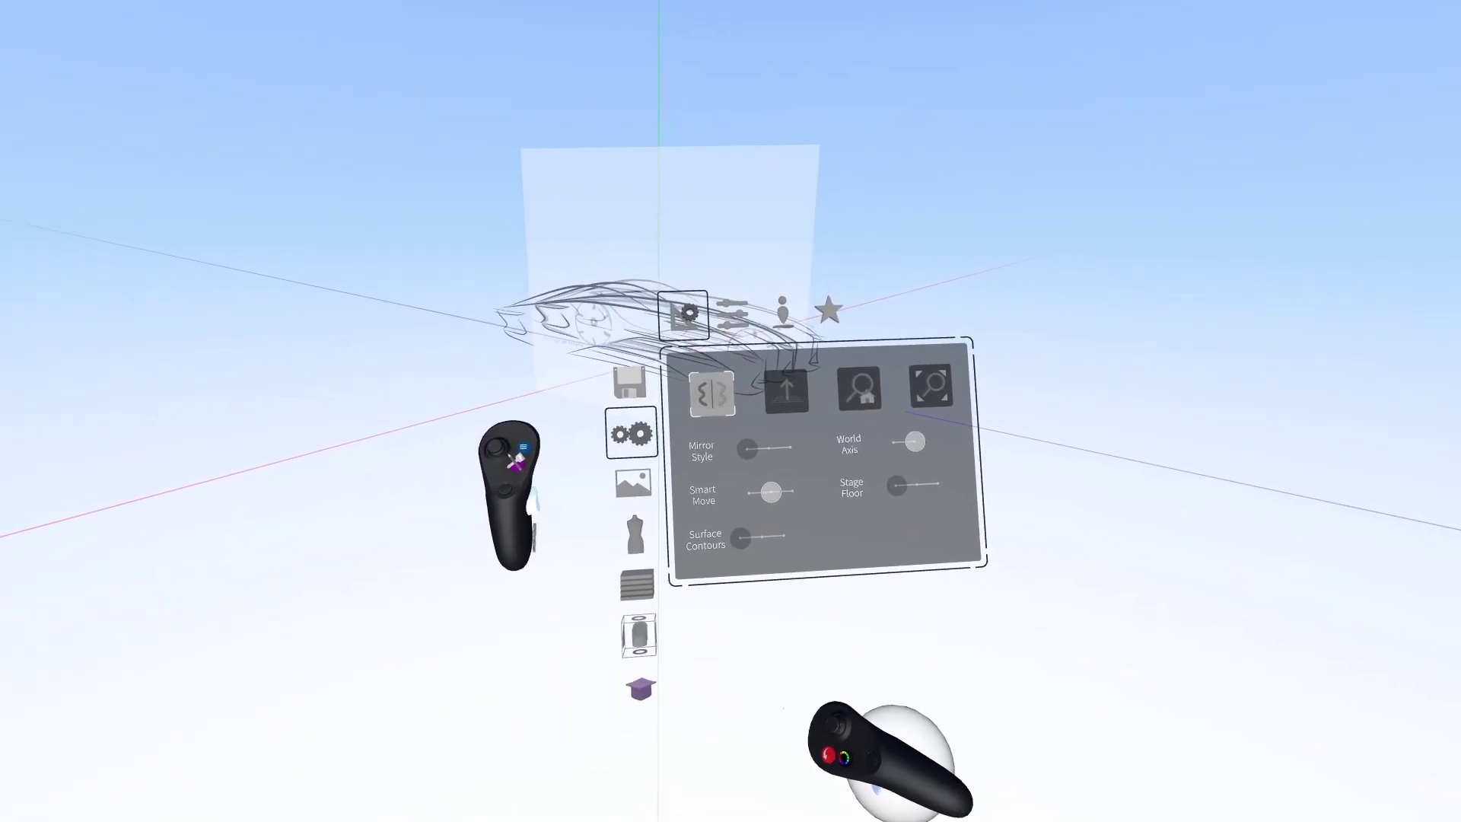
Lower the refs layer's opacity to zero to hide the car reference image
{"action": "left_click", "coordinate": [636, 584]}
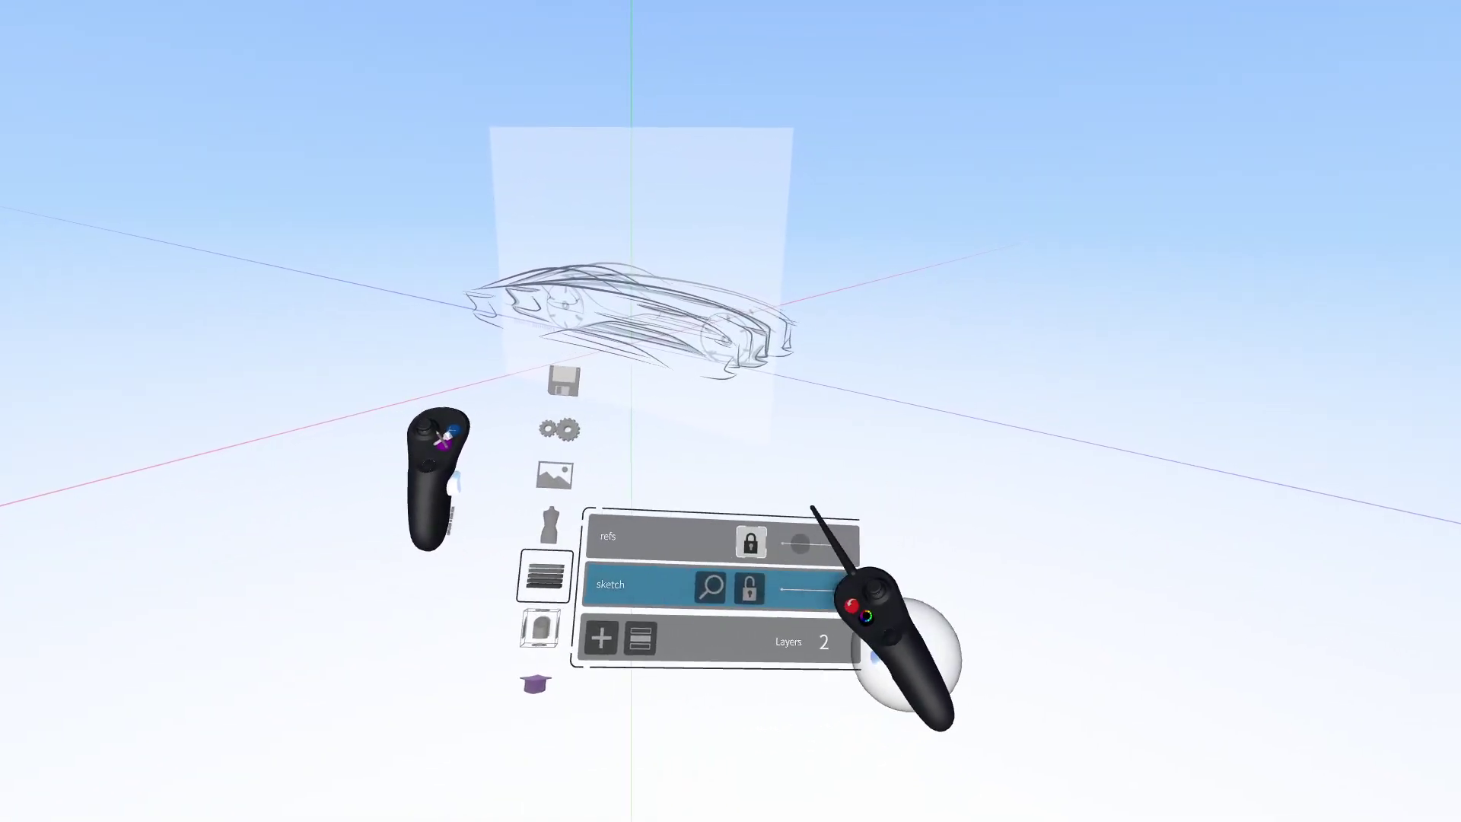
{"action": "left_click_drag", "start_coordinate": [810, 518], "coordinate": [791, 518]}
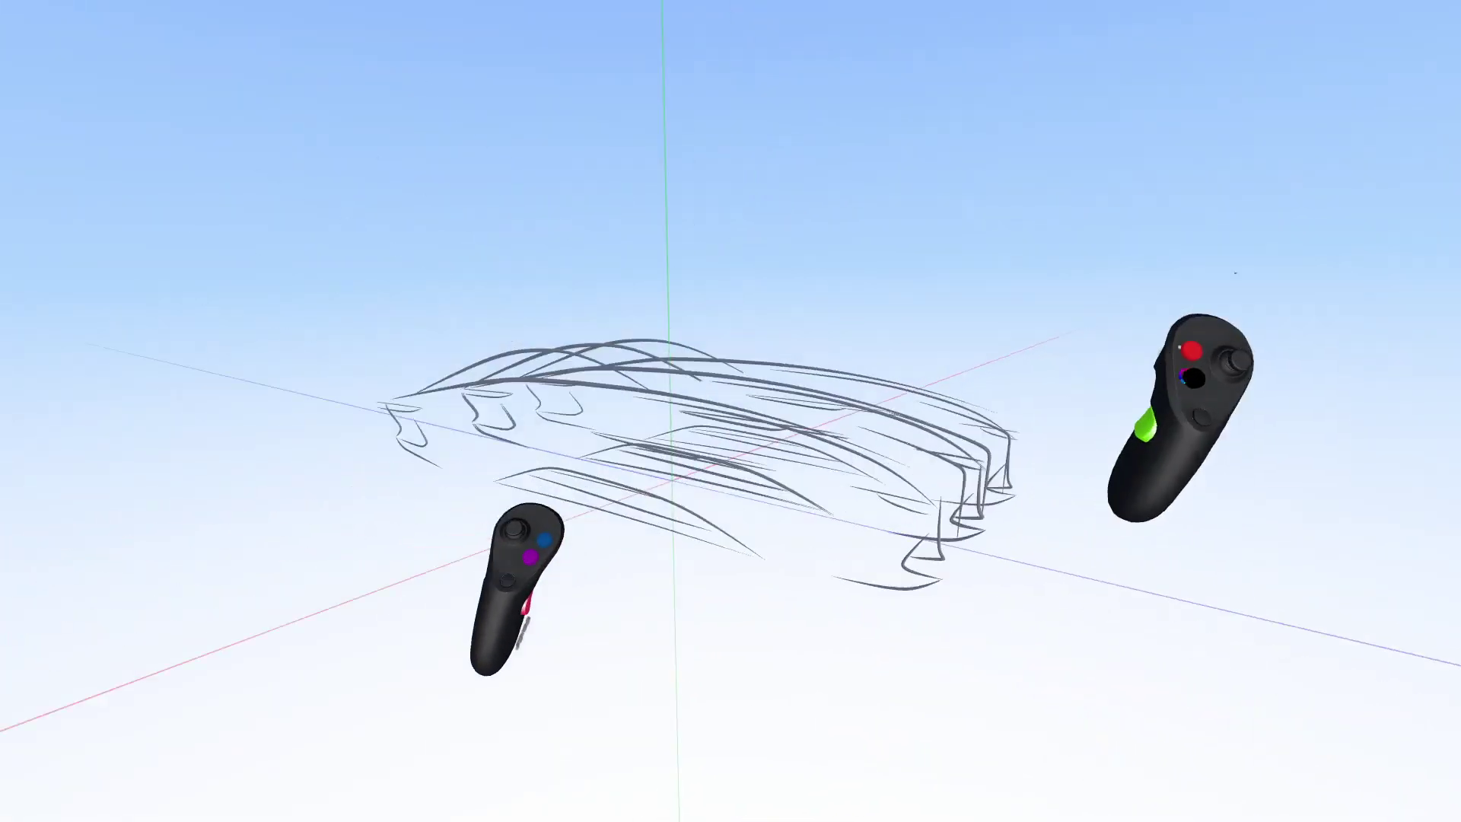
Draw an ink stroke at the outer corner of the car's front end
{"action": "mouse_move", "coordinate": [1194, 372]}
{"action": "middle_mouse_down"}
{"action": "mouse_move", "coordinate": [932, 381]}
{"action": "mouse_move", "coordinate": [1126, 328]}
{"action": "mouse_move", "coordinate": [1209, 342]}
{"action": "middle_mouse_up"}
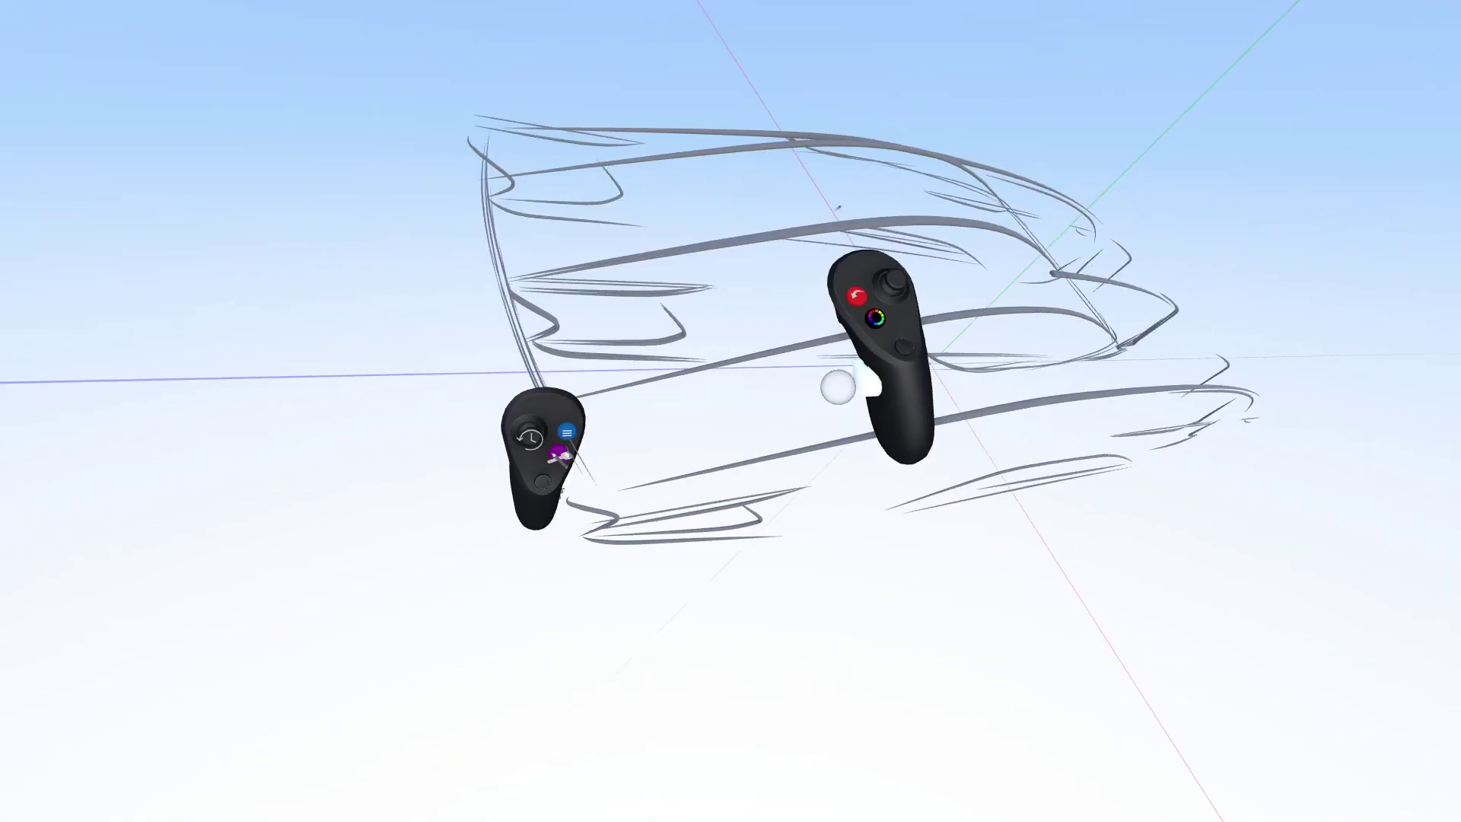
{"action": "left_click_drag", "start_coordinate": [1074, 108], "coordinate": [1200, 185]}
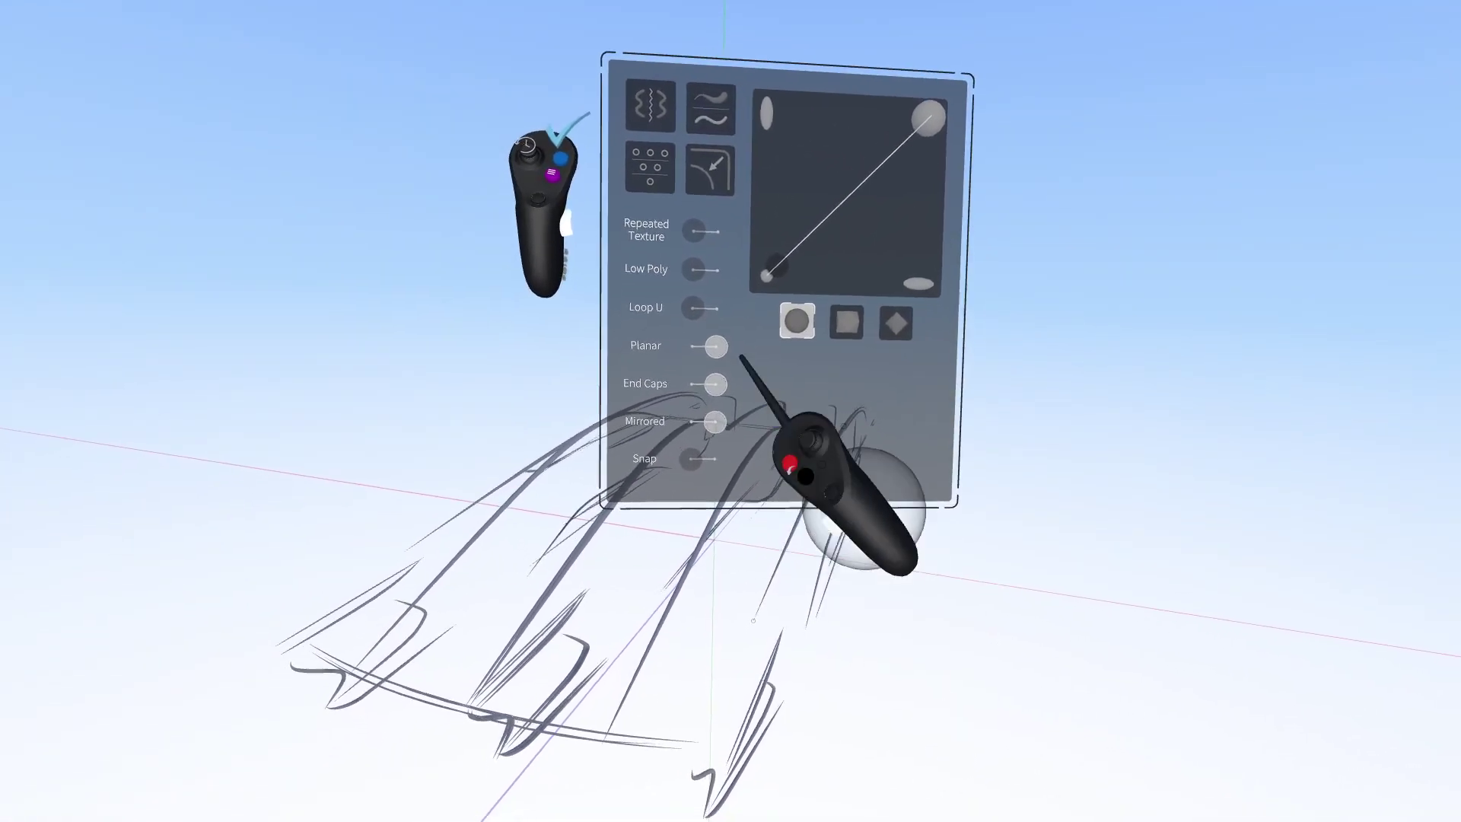
Turn off the selected stroke's Planar option and reshape it by moving its control points along the car body
{"action": "left_click", "coordinate": [714, 335]}
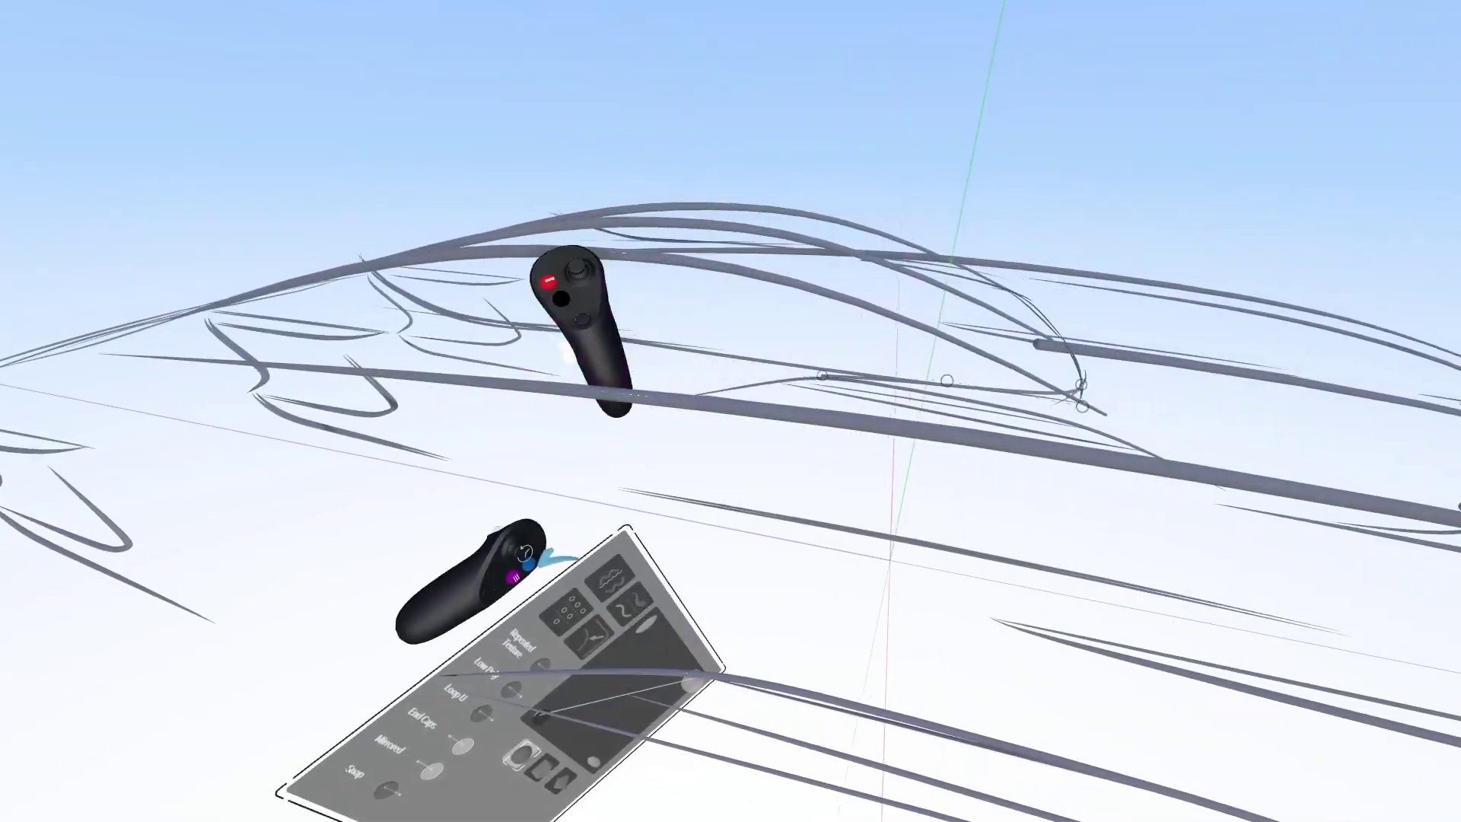
{"action": "left_click_drag", "start_coordinate": [764, 360], "coordinate": [590, 352]}
{"action": "middle_click_drag", "start_coordinate": [579, 335], "coordinate": [743, 307]}
{"action": "left_click_drag", "start_coordinate": [743, 307], "coordinate": [727, 319]}
{"action": "mouse_move", "coordinate": [1163, 198]}
{"action": "middle_mouse_down"}
{"action": "mouse_move", "coordinate": [970, 305]}
{"action": "mouse_move", "coordinate": [1005, 262]}
{"action": "middle_mouse_up"}
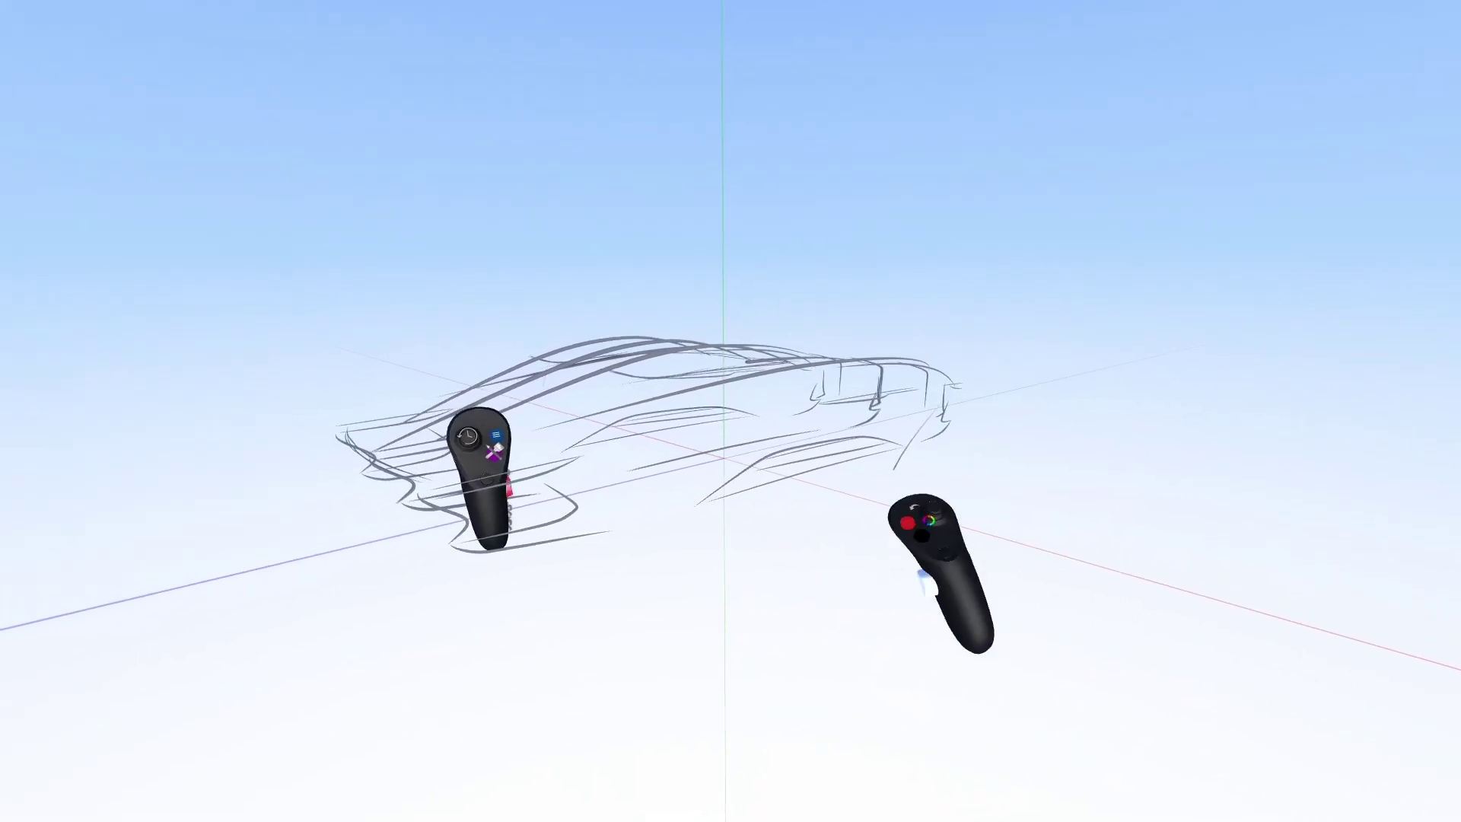
Undo the last sketch stroke and set the Ink tool's polar symmetry to 0
{"action": "key", "text": "ctrl+z"}
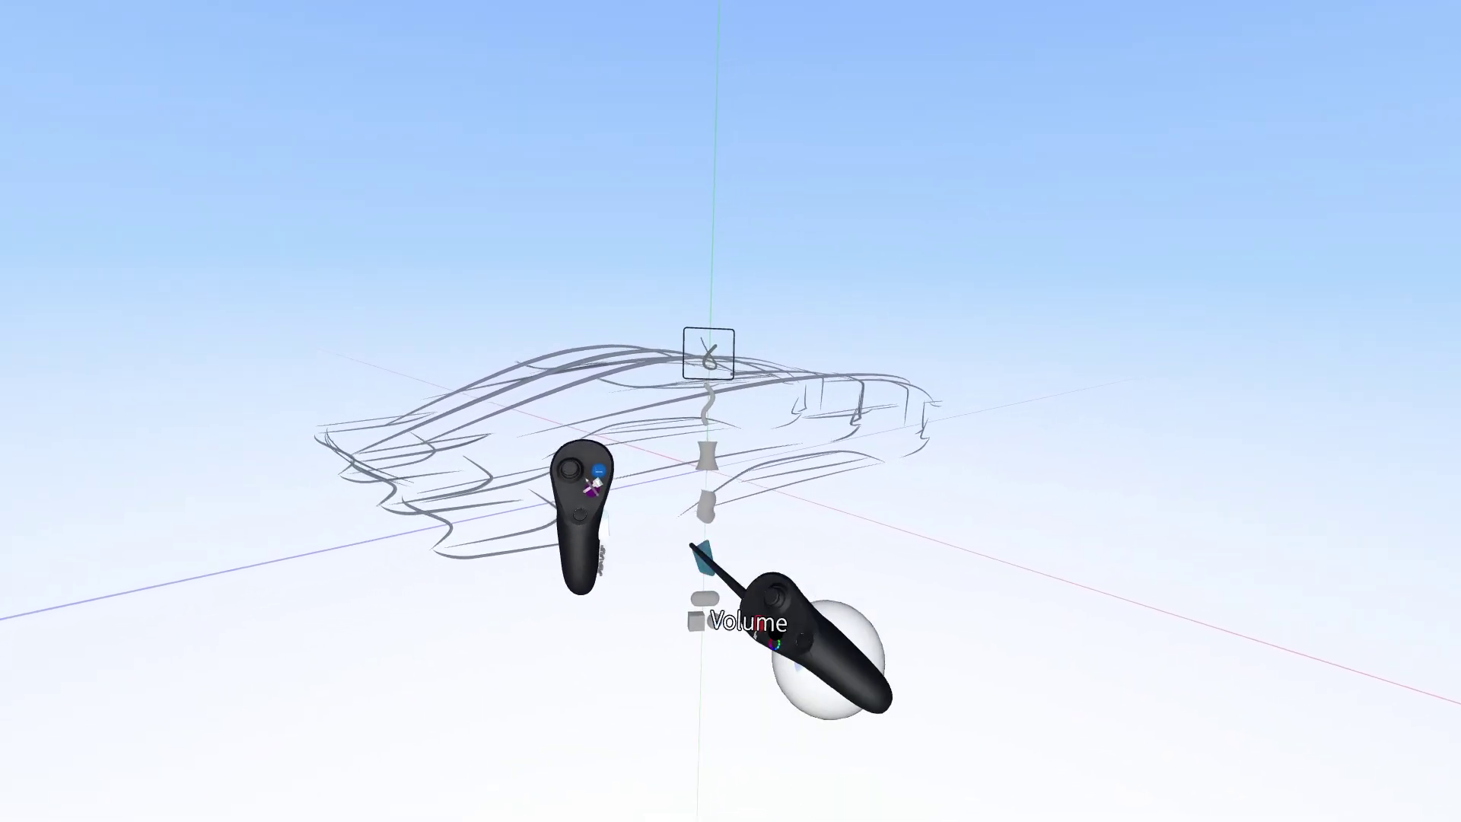
{"action": "left_click", "coordinate": [710, 381]}
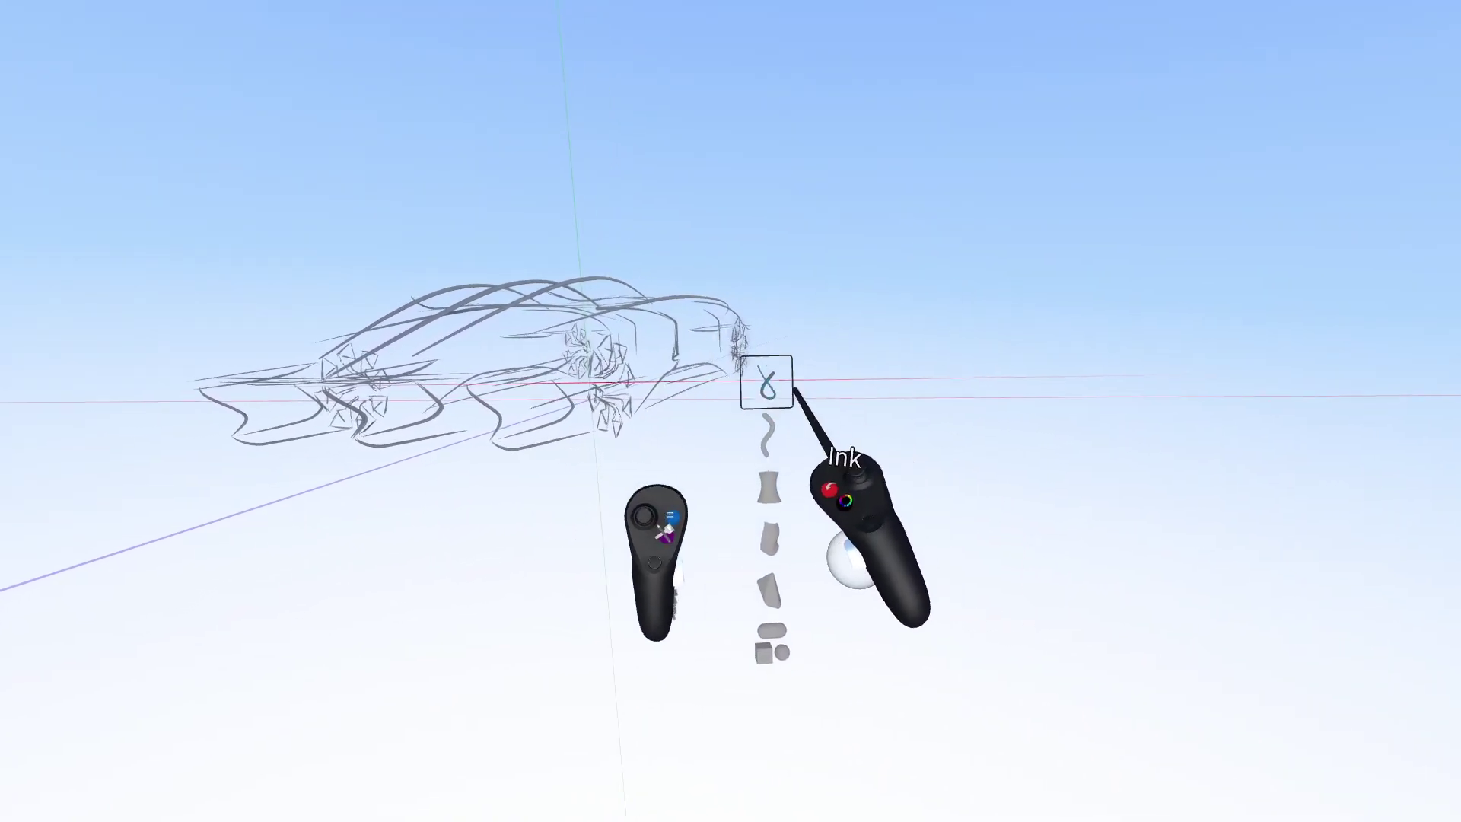
{"action": "left_click", "coordinate": [767, 383]}
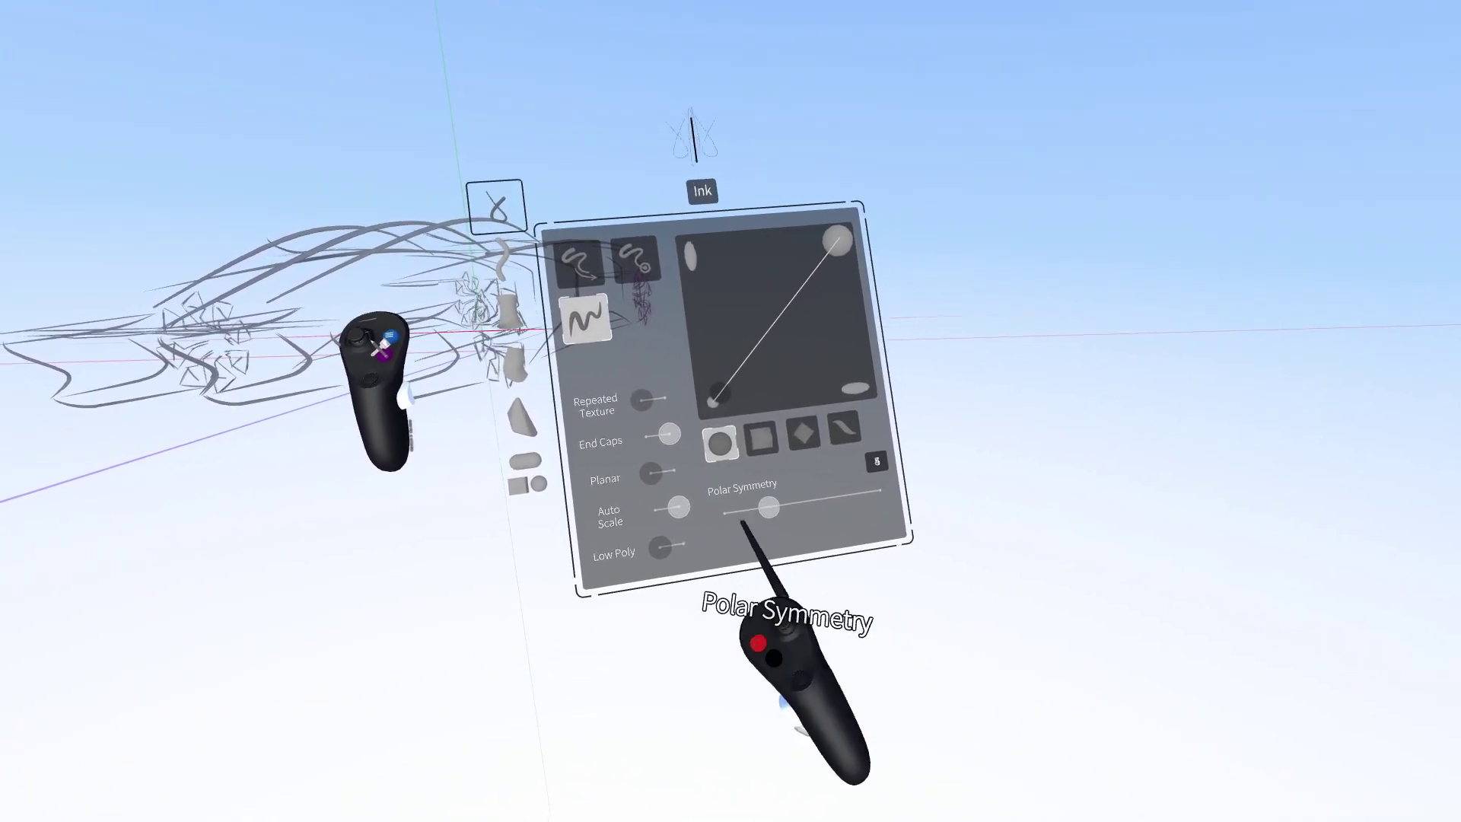
{"action": "left_click_drag", "start_coordinate": [743, 523], "coordinate": [724, 515]}
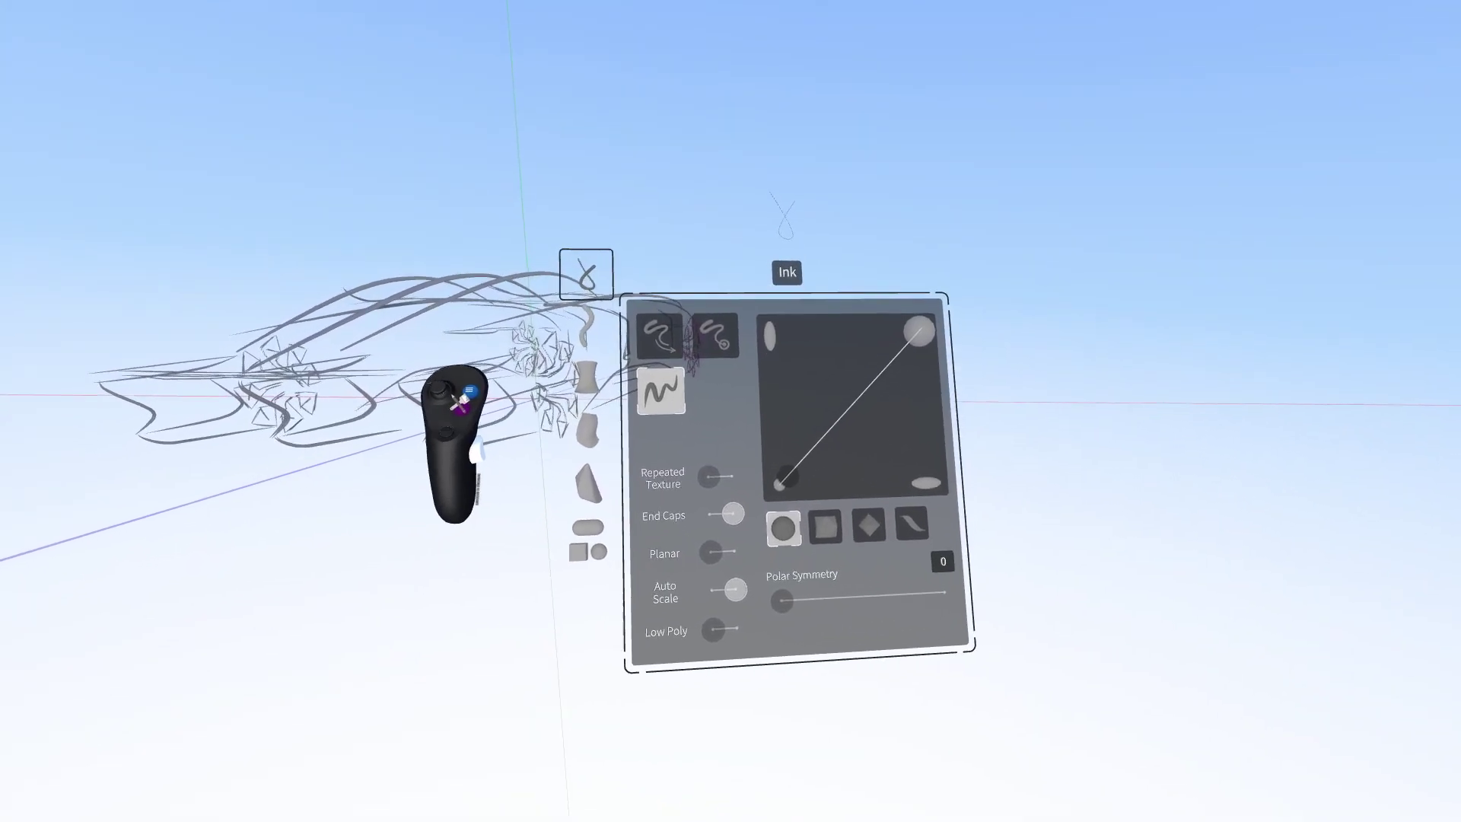
Add a new layer named filler
{"action": "key", "text": "Escape"}
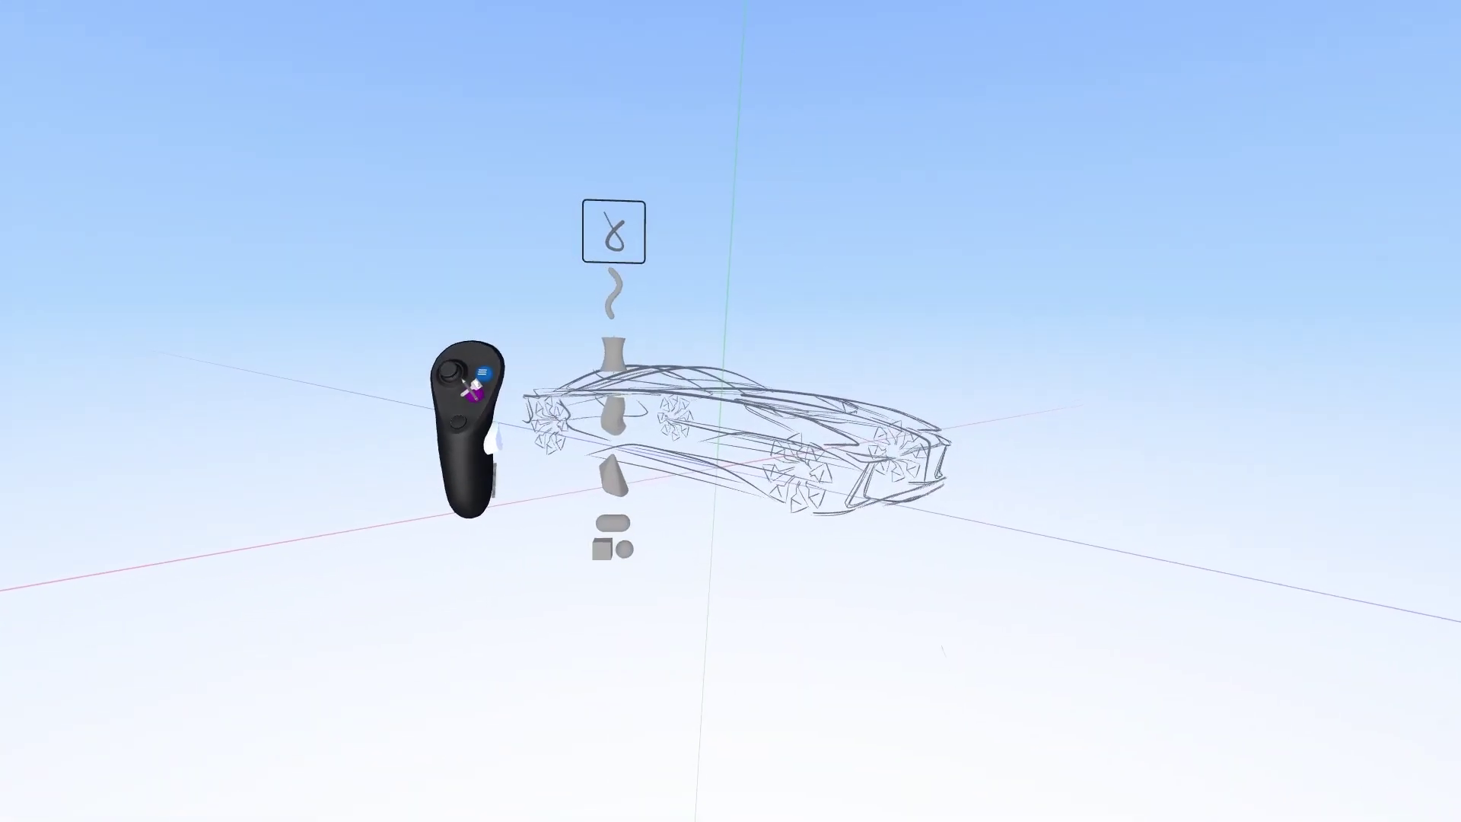
{"action": "left_click", "coordinate": [738, 327]}
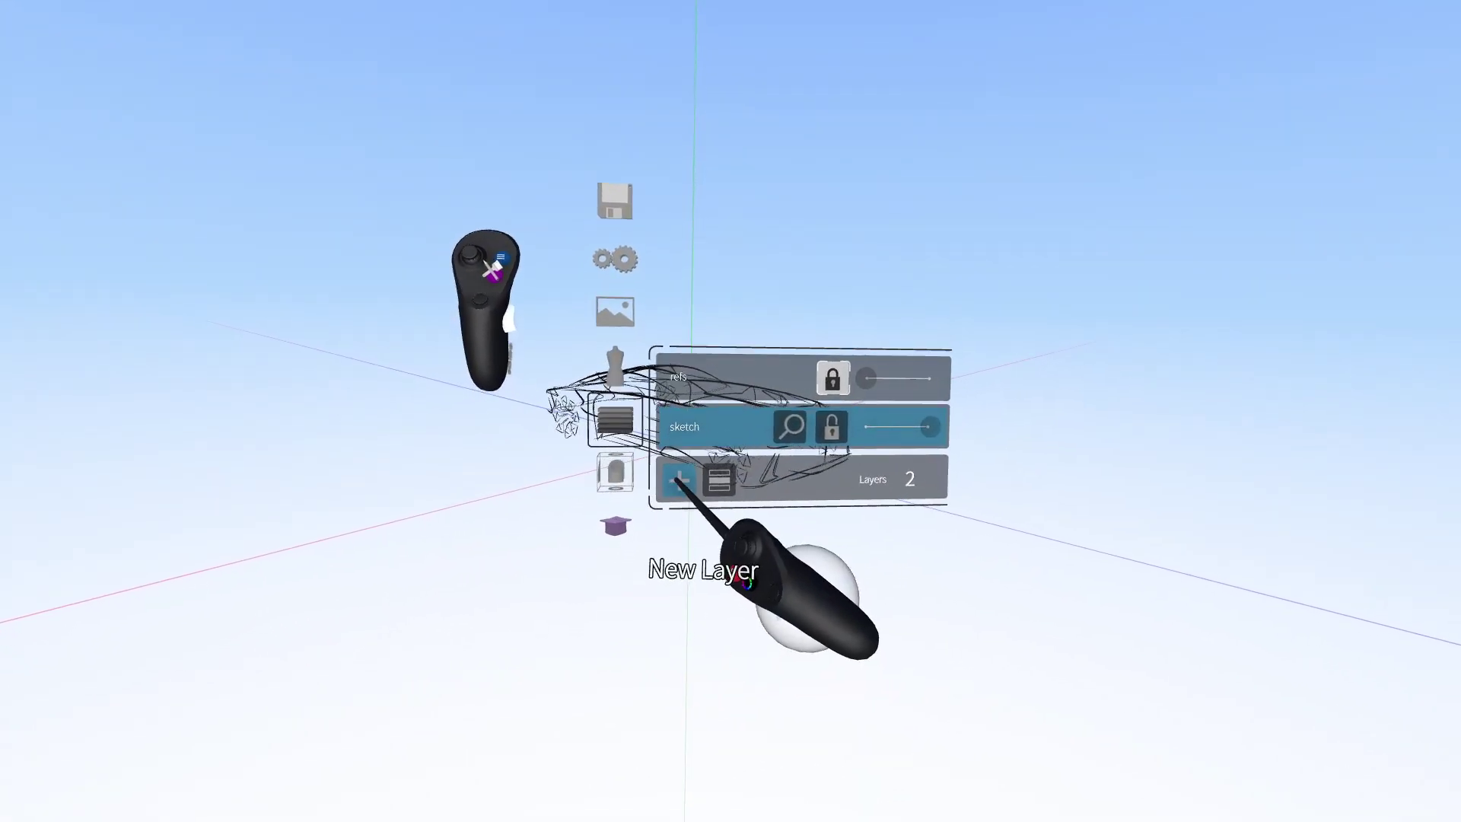
{"action": "left_click", "coordinate": [684, 447]}
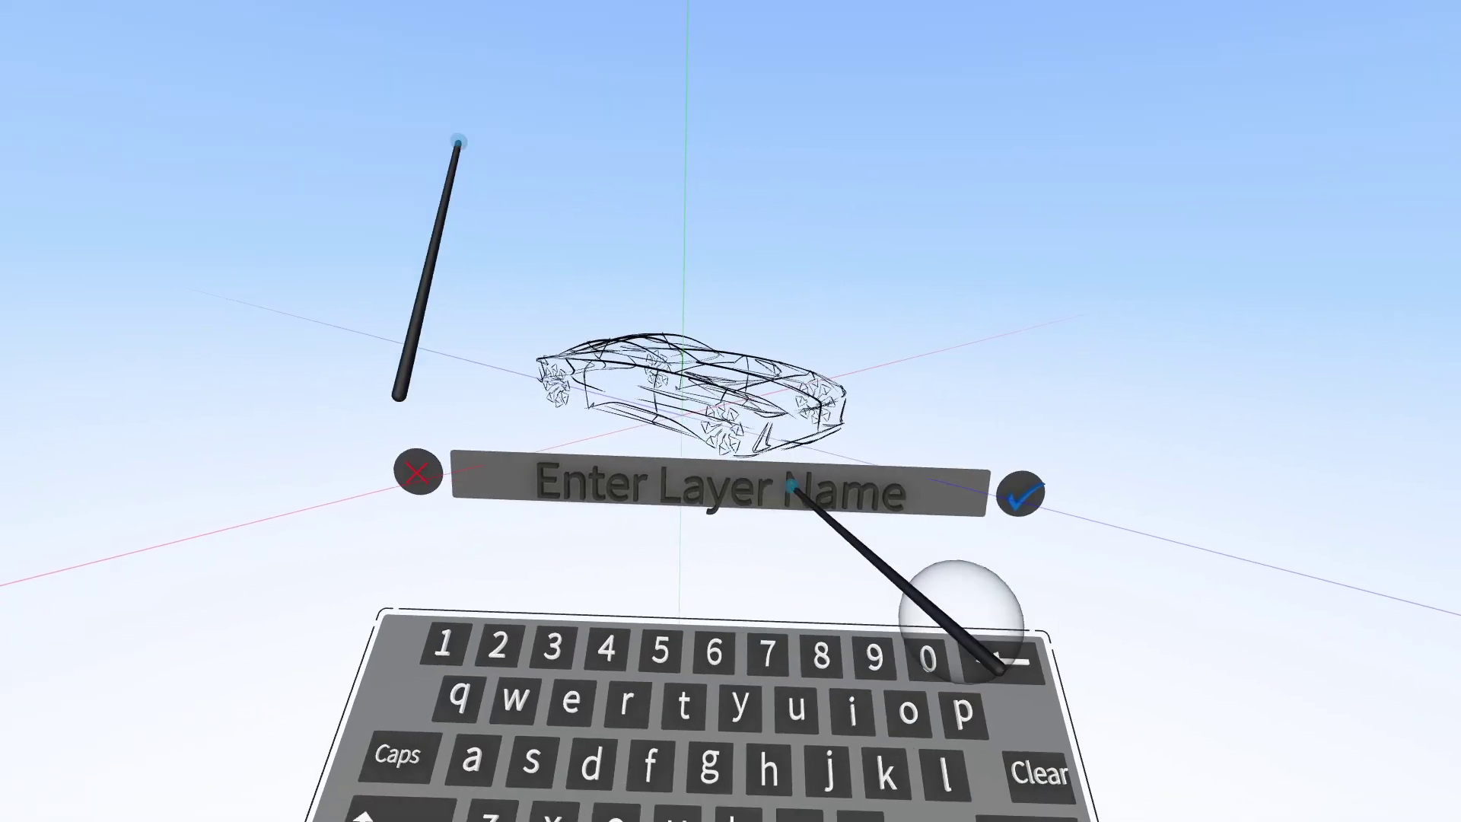
{"action": "type", "text": "filler"}
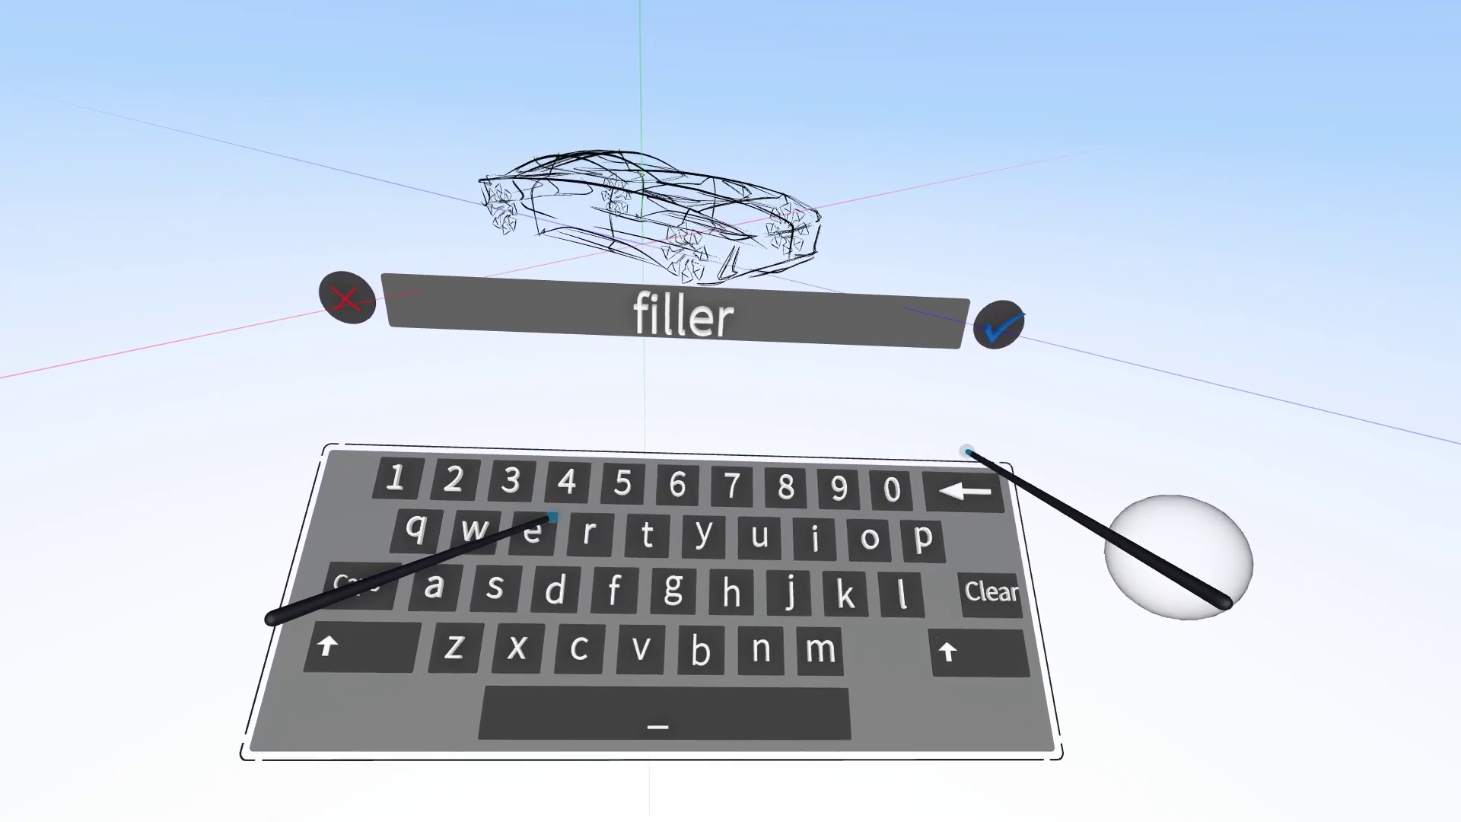
{"action": "left_click", "coordinate": [1015, 316]}
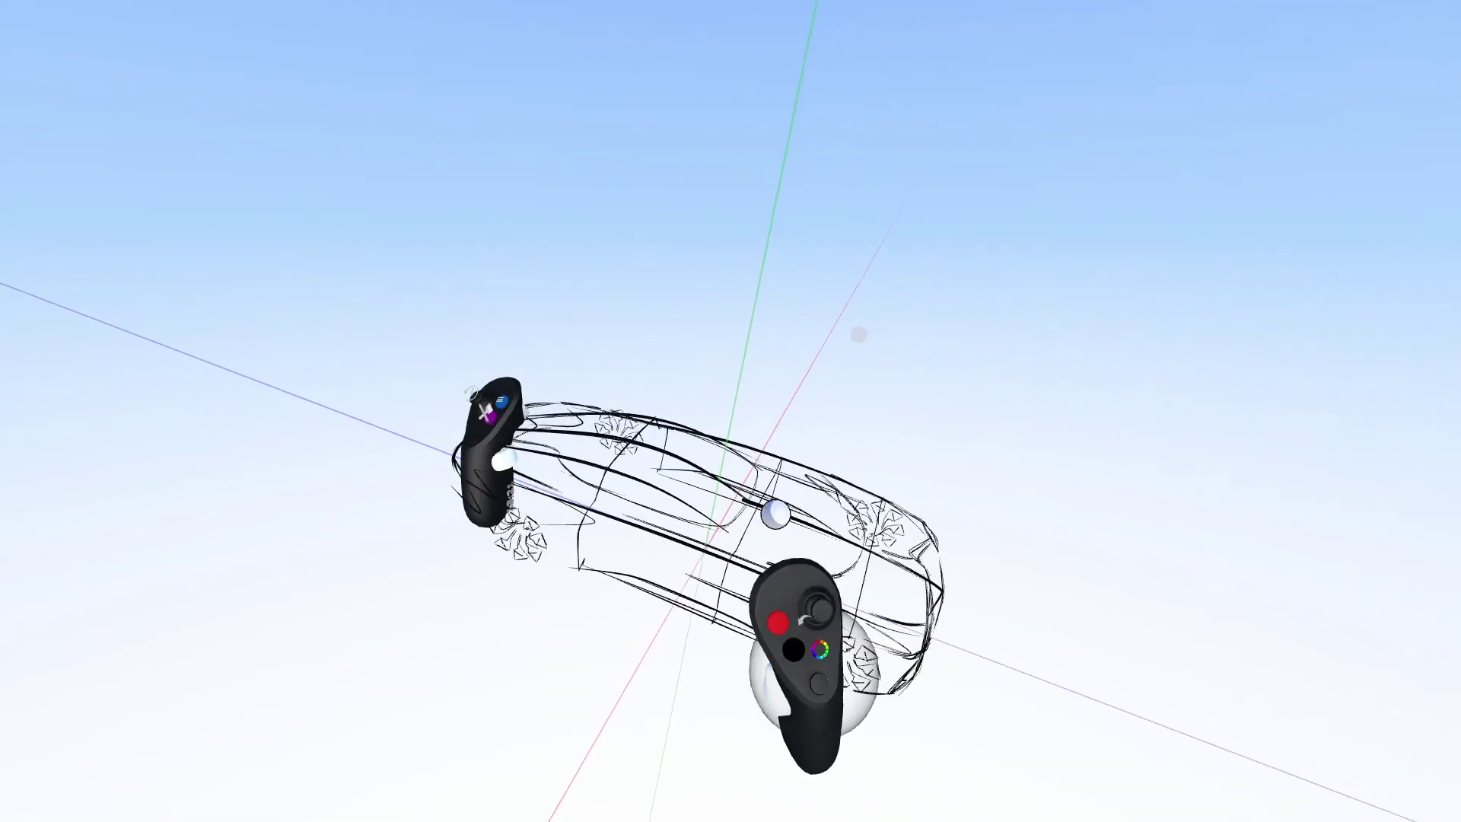
Turn off the environment's gradient background and set the environment tint to white
{"action": "middle_click_drag", "start_coordinate": [776, 512], "coordinate": [1301, 193]}
{"action": "middle_click_drag", "start_coordinate": [939, 251], "coordinate": [852, 386]}
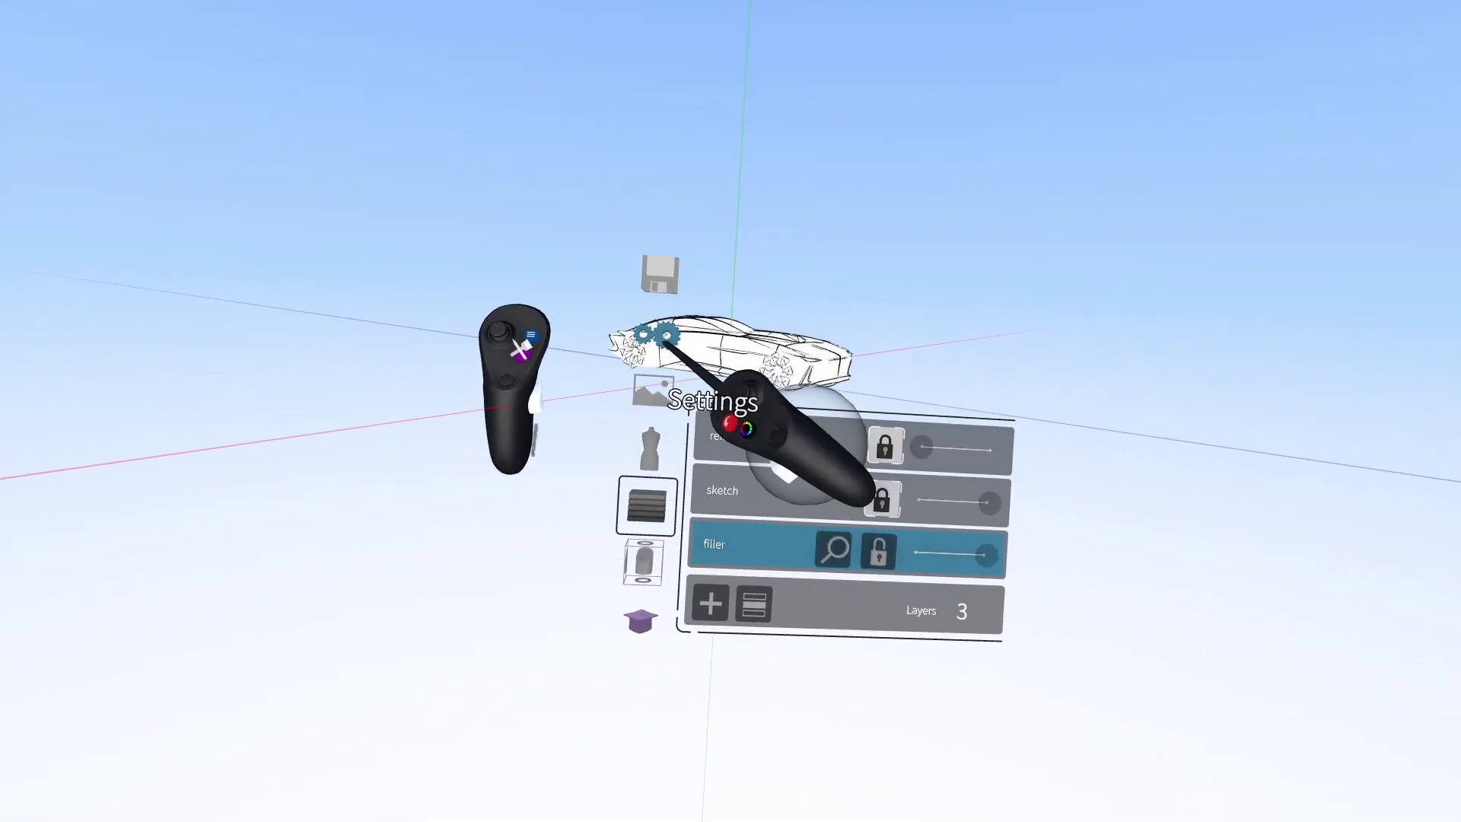
{"action": "left_click", "coordinate": [633, 329]}
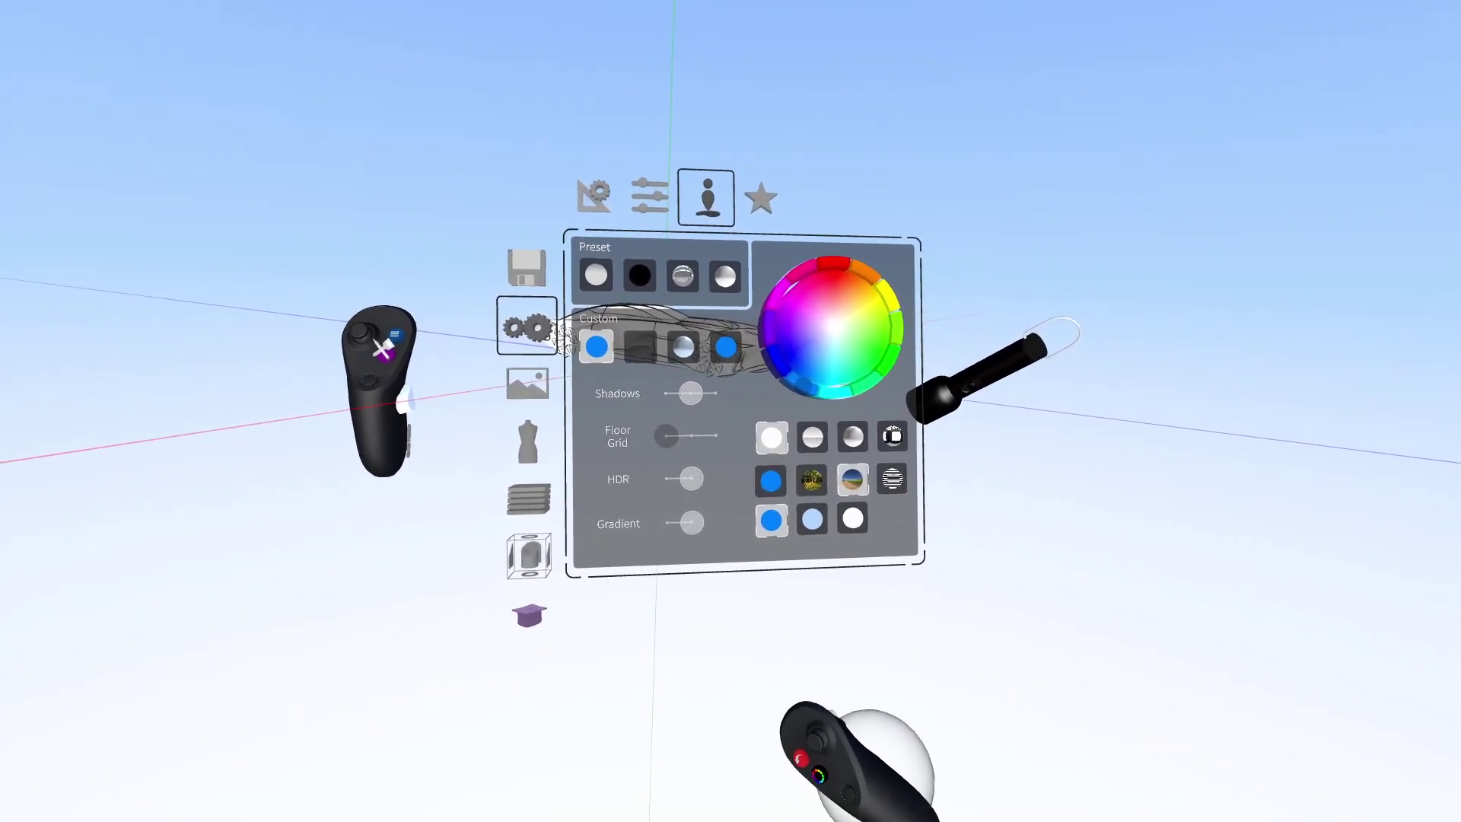
{"action": "left_click", "coordinate": [694, 531]}
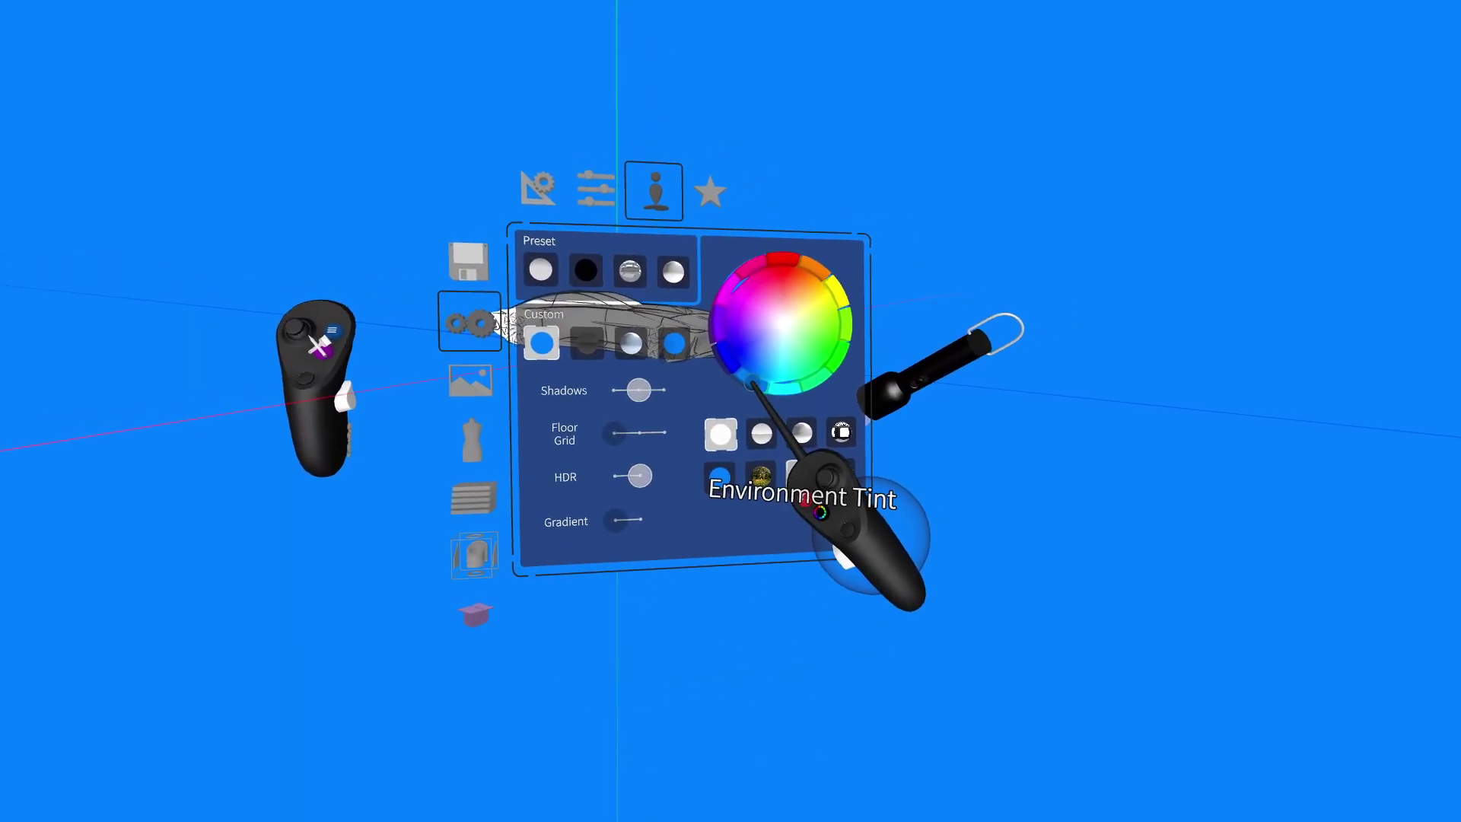
{"action": "left_click_drag", "start_coordinate": [752, 386], "coordinate": [784, 333]}
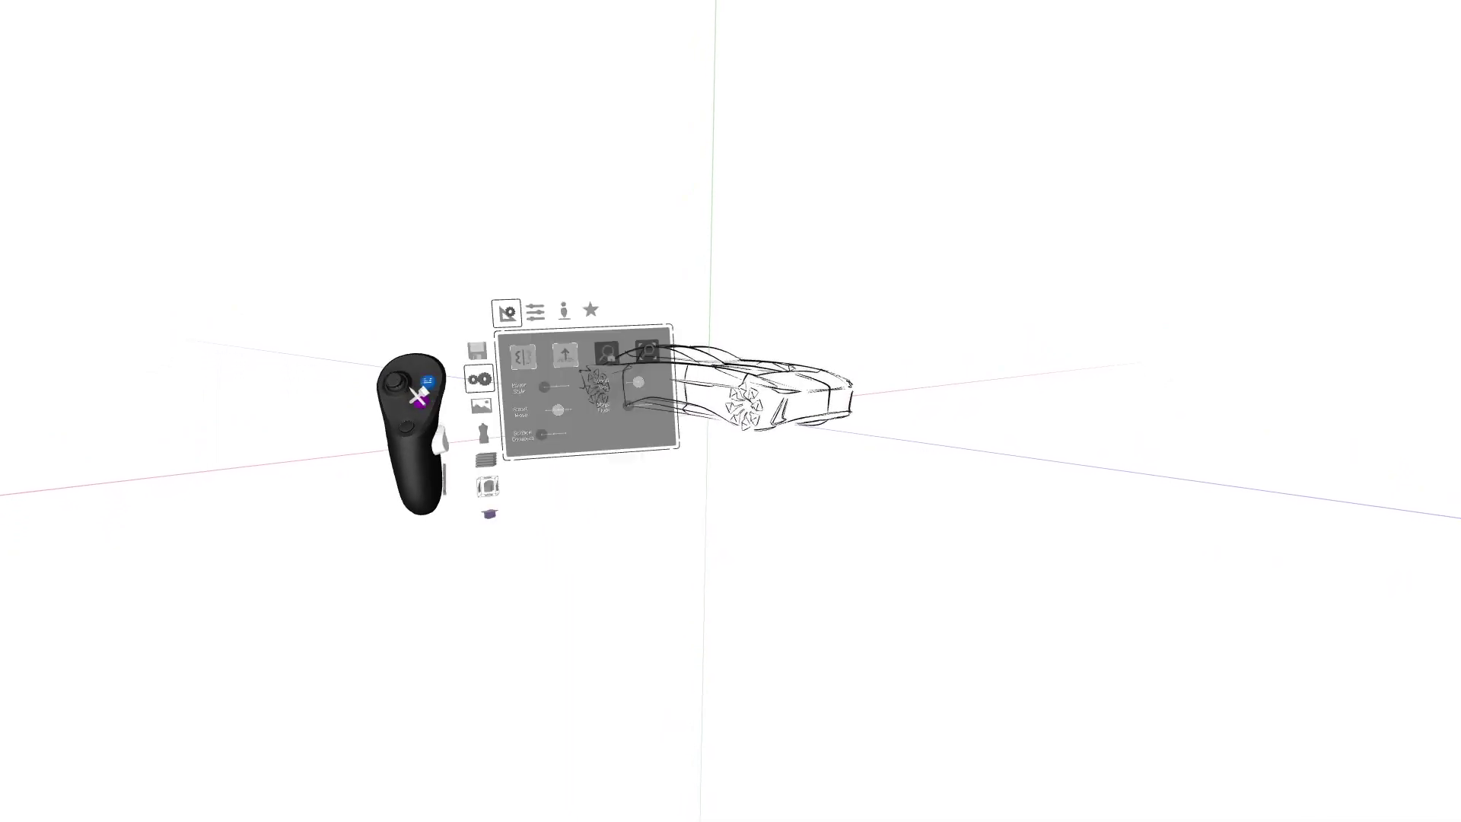
Capture screenshots of the car sketch from several angles with the virtual camera, adjusting its field of view between shots
{"action": "left_click", "coordinate": [620, 356]}
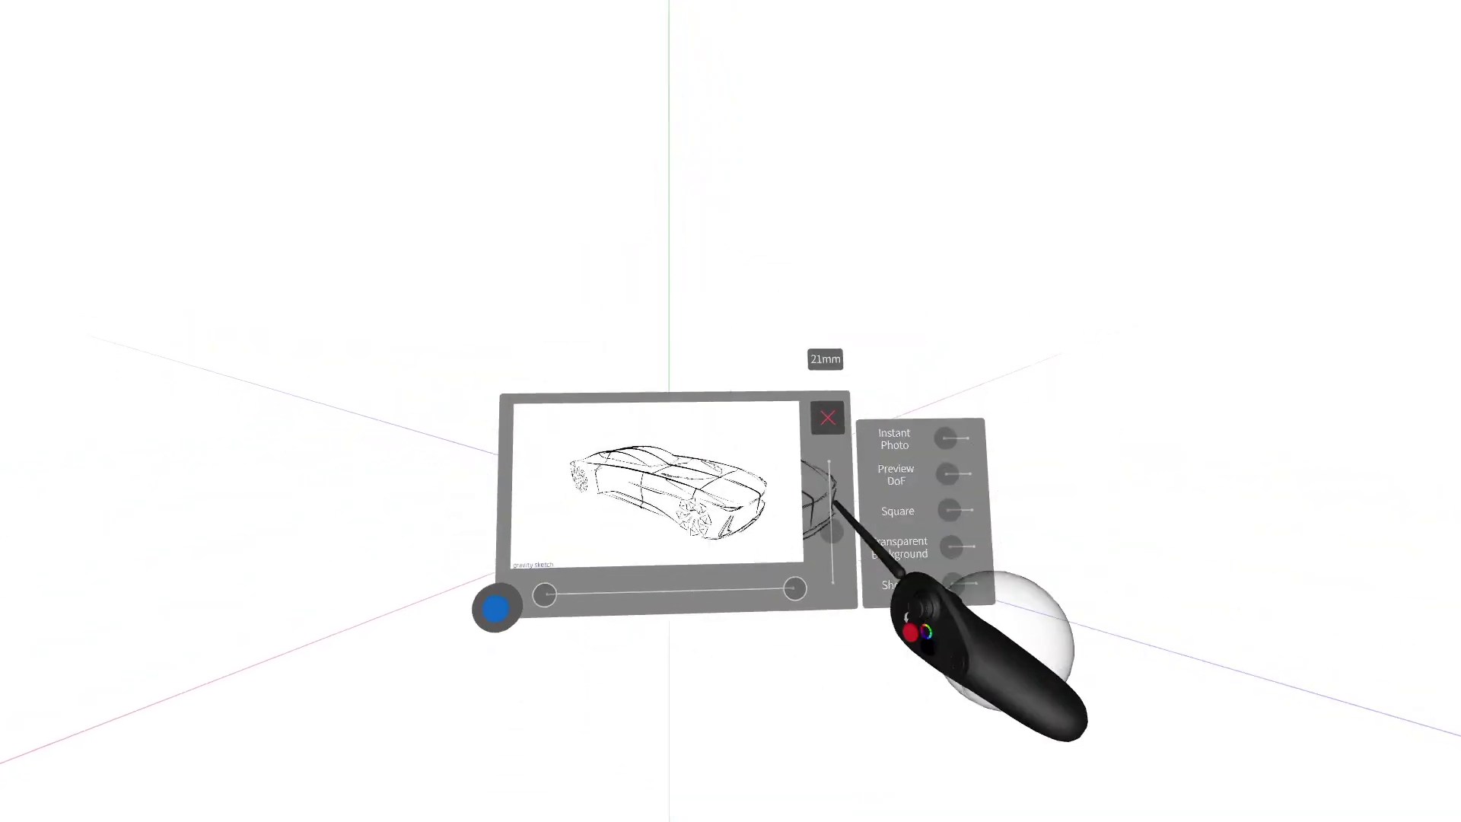
{"action": "left_click_drag", "start_coordinate": [838, 458], "coordinate": [849, 426]}
{"action": "left_click_drag", "start_coordinate": [802, 496], "coordinate": [840, 499]}
{"action": "left_click_drag", "start_coordinate": [815, 421], "coordinate": [811, 442]}
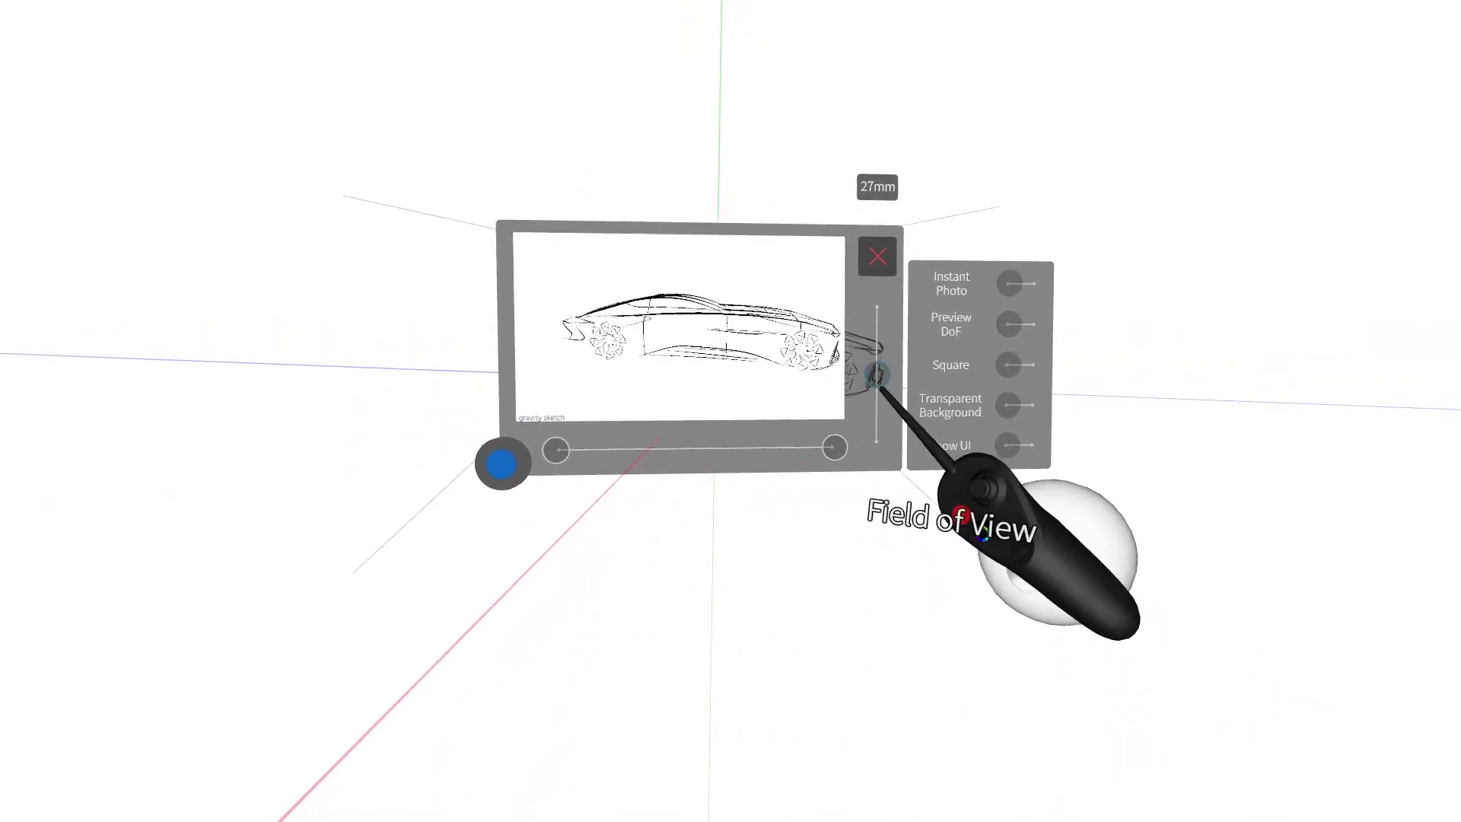
{"action": "mouse_move", "coordinate": [879, 382]}
{"action": "left_mouse_down"}
{"action": "mouse_move", "coordinate": [876, 424]}
{"action": "mouse_move", "coordinate": [898, 354]}
{"action": "mouse_move", "coordinate": [881, 368]}
{"action": "left_mouse_up"}
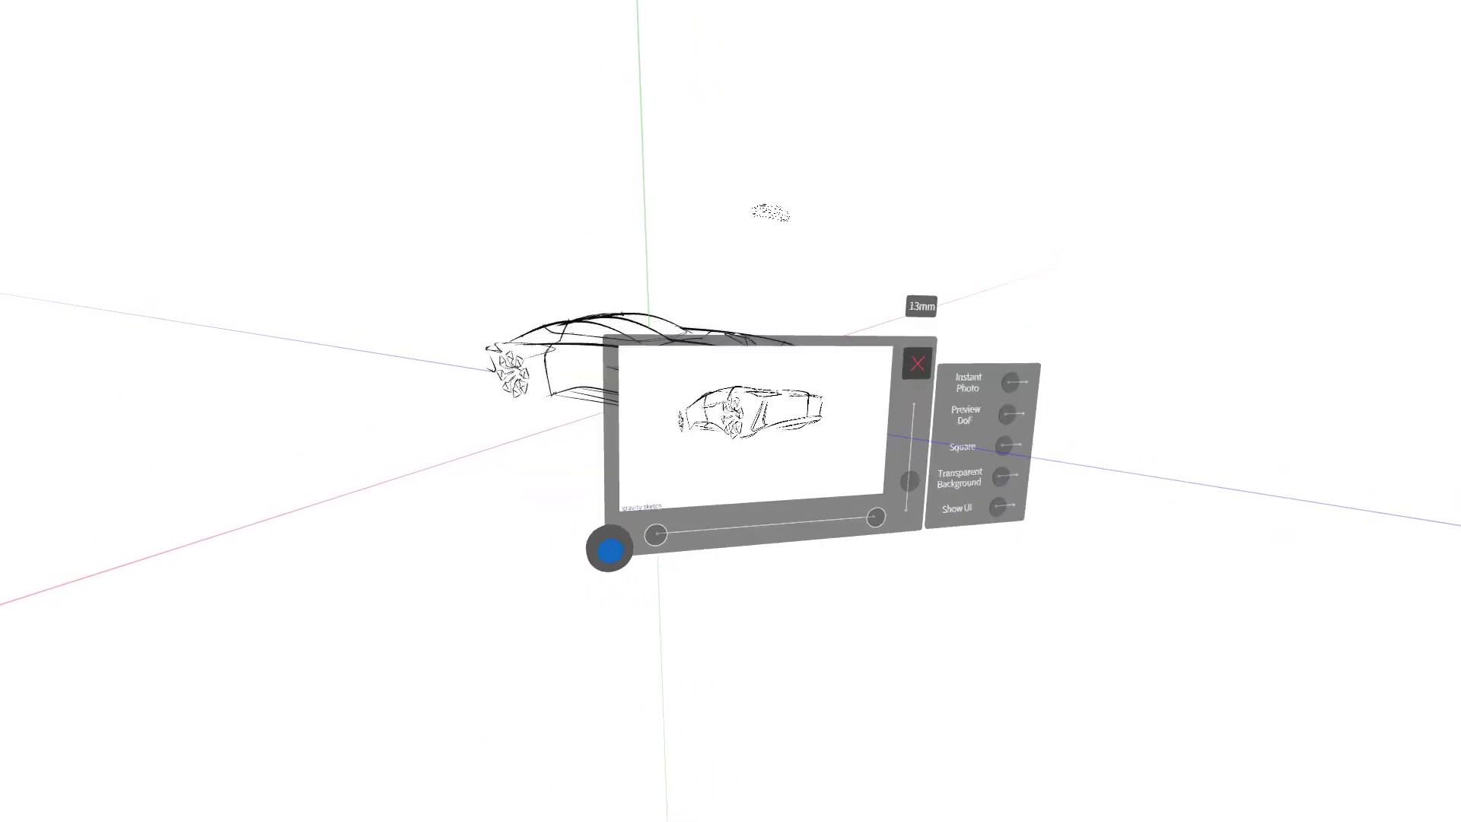
{"action": "left_click_drag", "start_coordinate": [841, 407], "coordinate": [855, 308]}
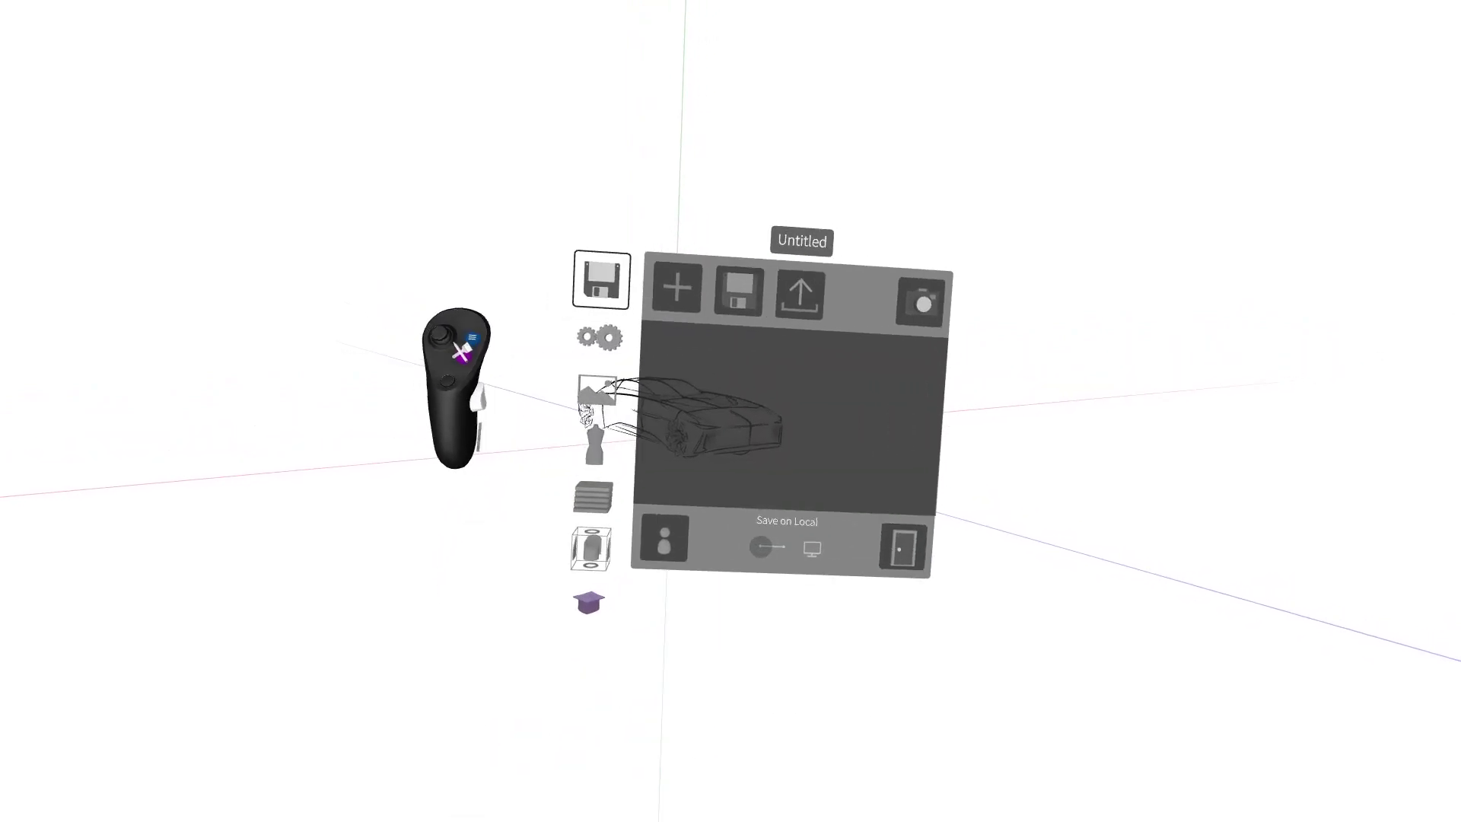
Save the sketch under the name car_demo_01
{"action": "left_click", "coordinate": [721, 315]}
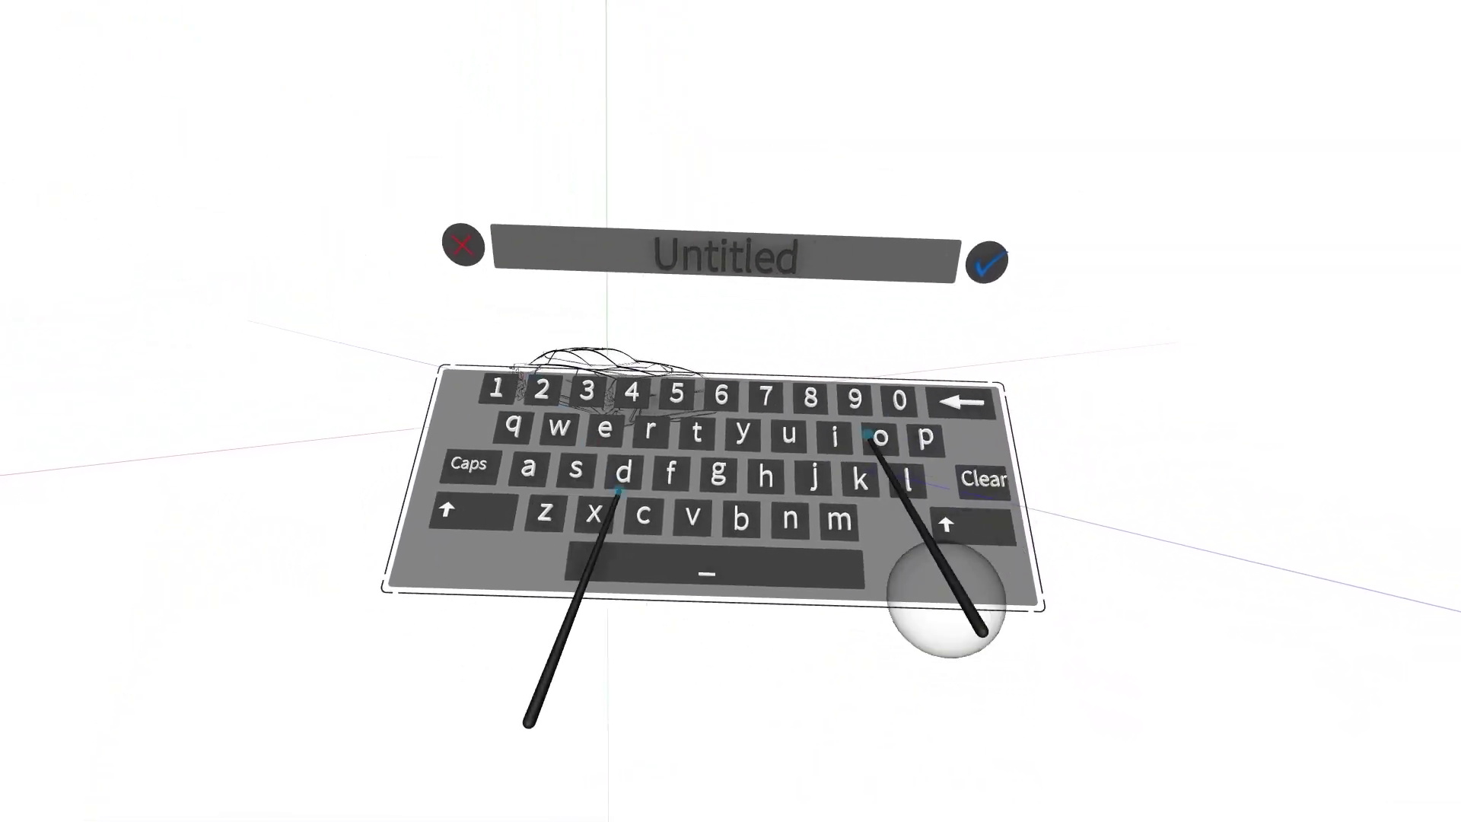
{"action": "type", "text": "car_demo_01"}
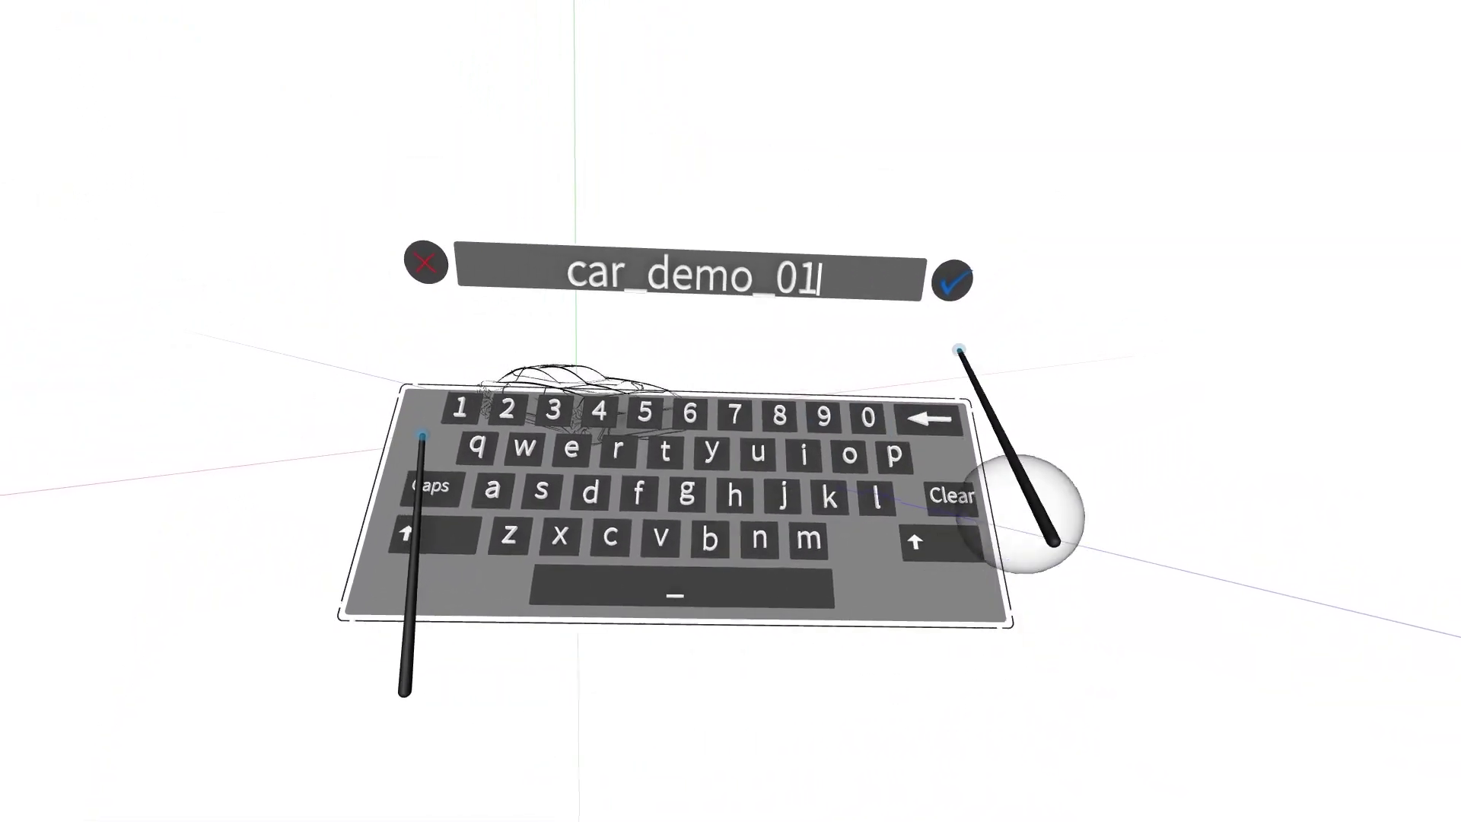
{"action": "left_click", "coordinate": [1003, 240]}
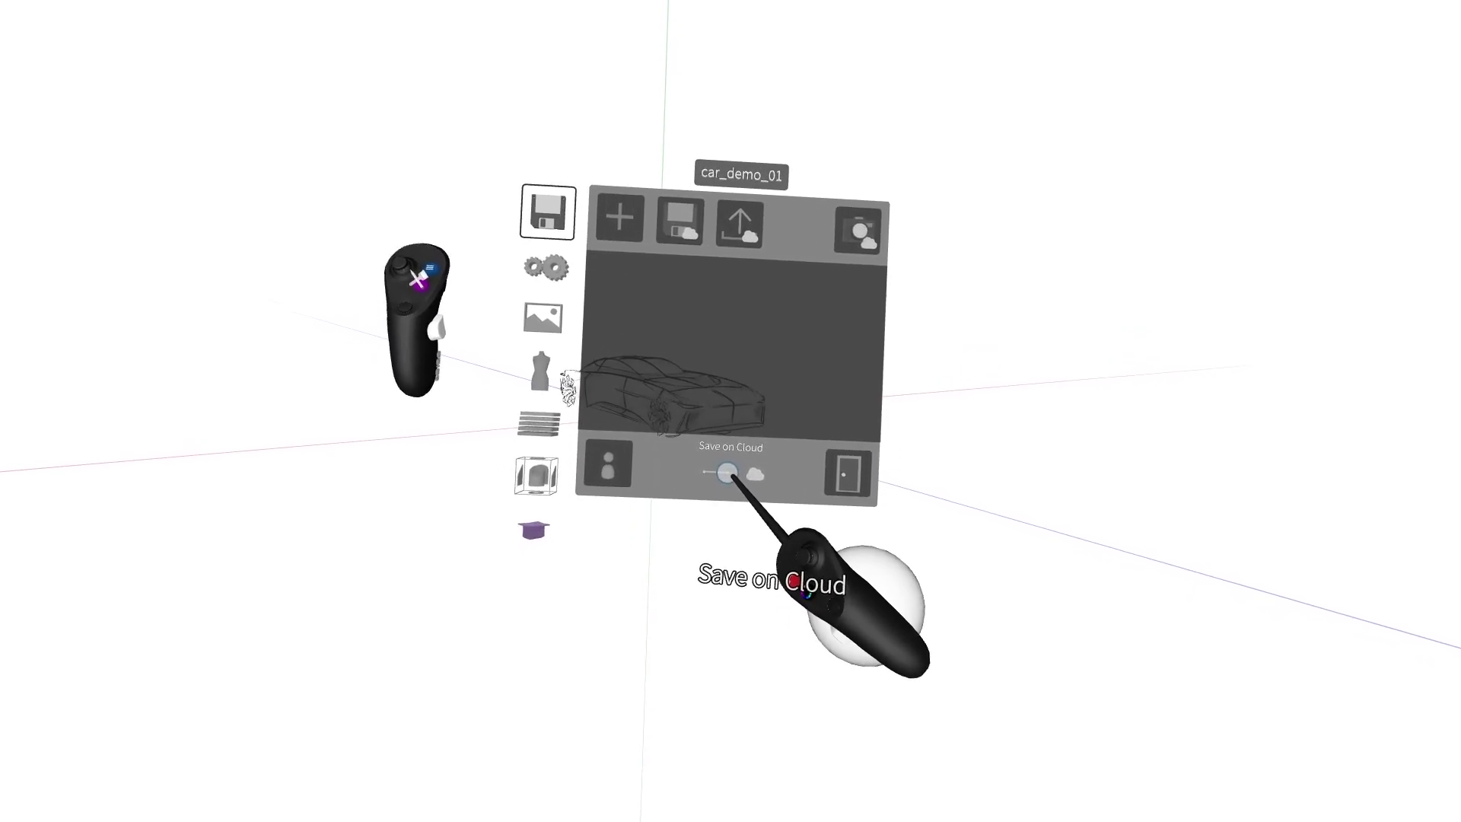
Save car_demo_01 to the cloud under the same name and exit to the lobby
{"action": "left_click", "coordinate": [680, 221]}
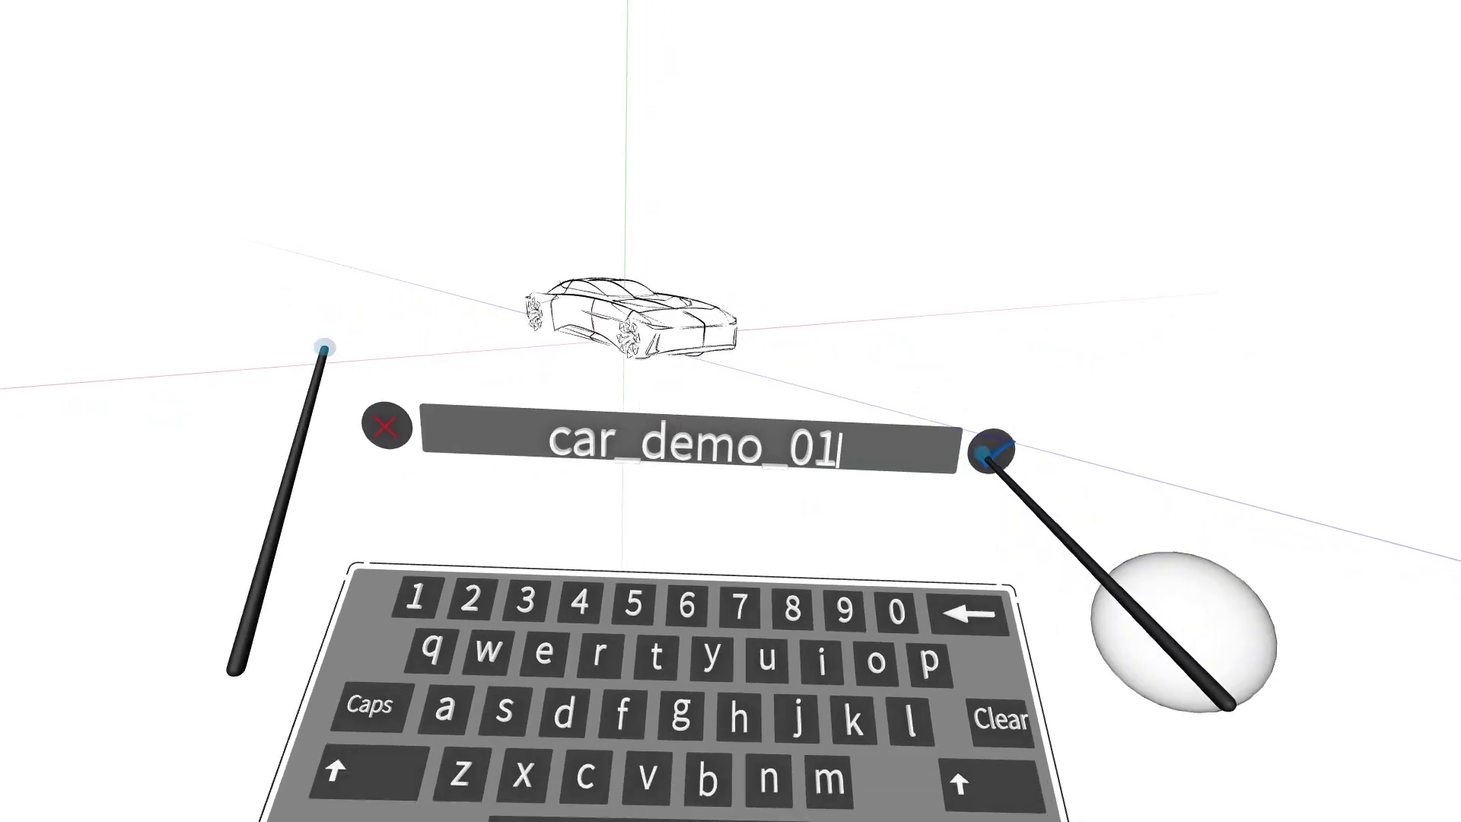
{"action": "left_click", "coordinate": [978, 430]}
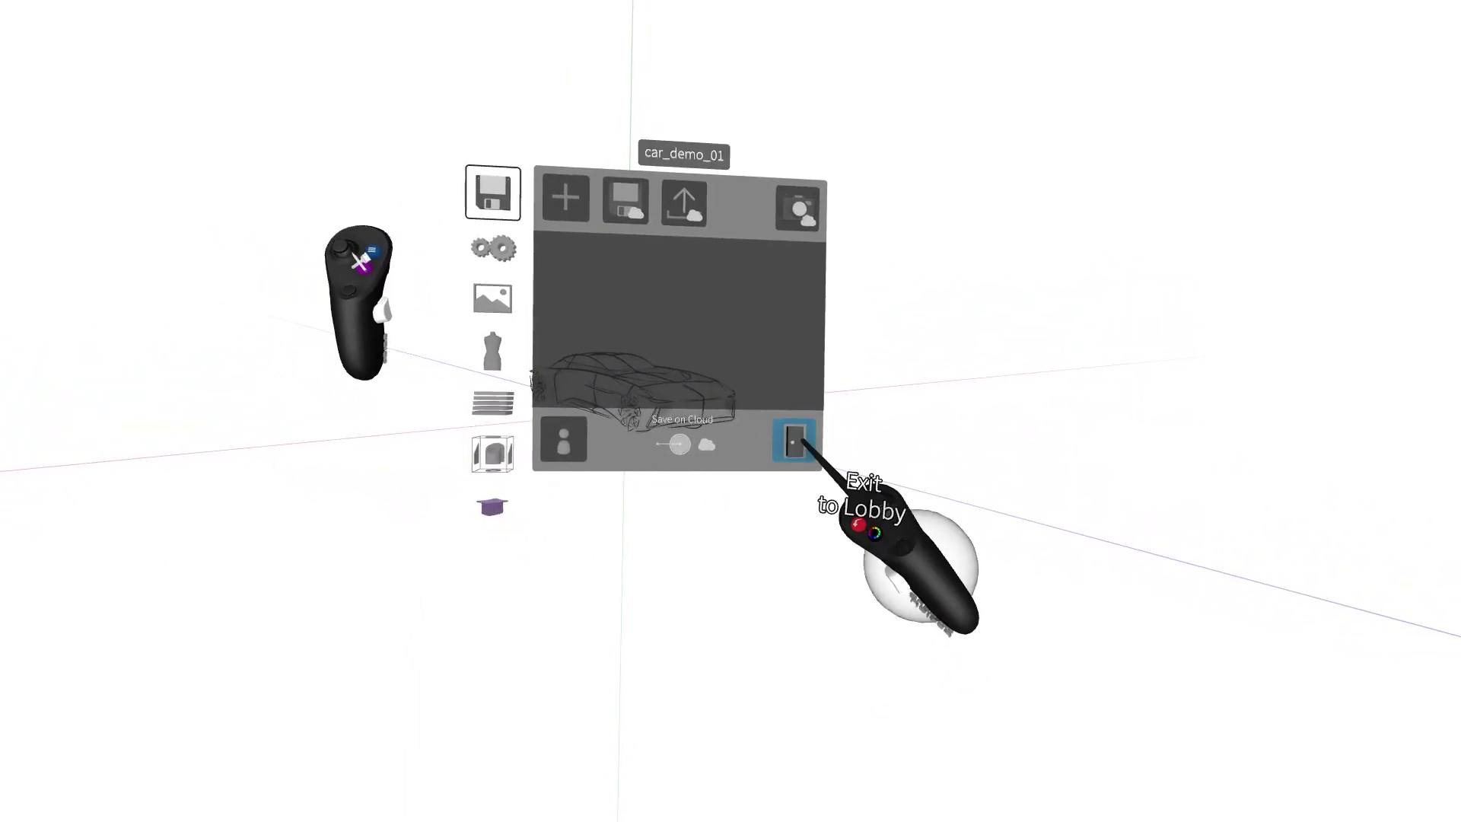
{"action": "left_click", "coordinate": [814, 478]}
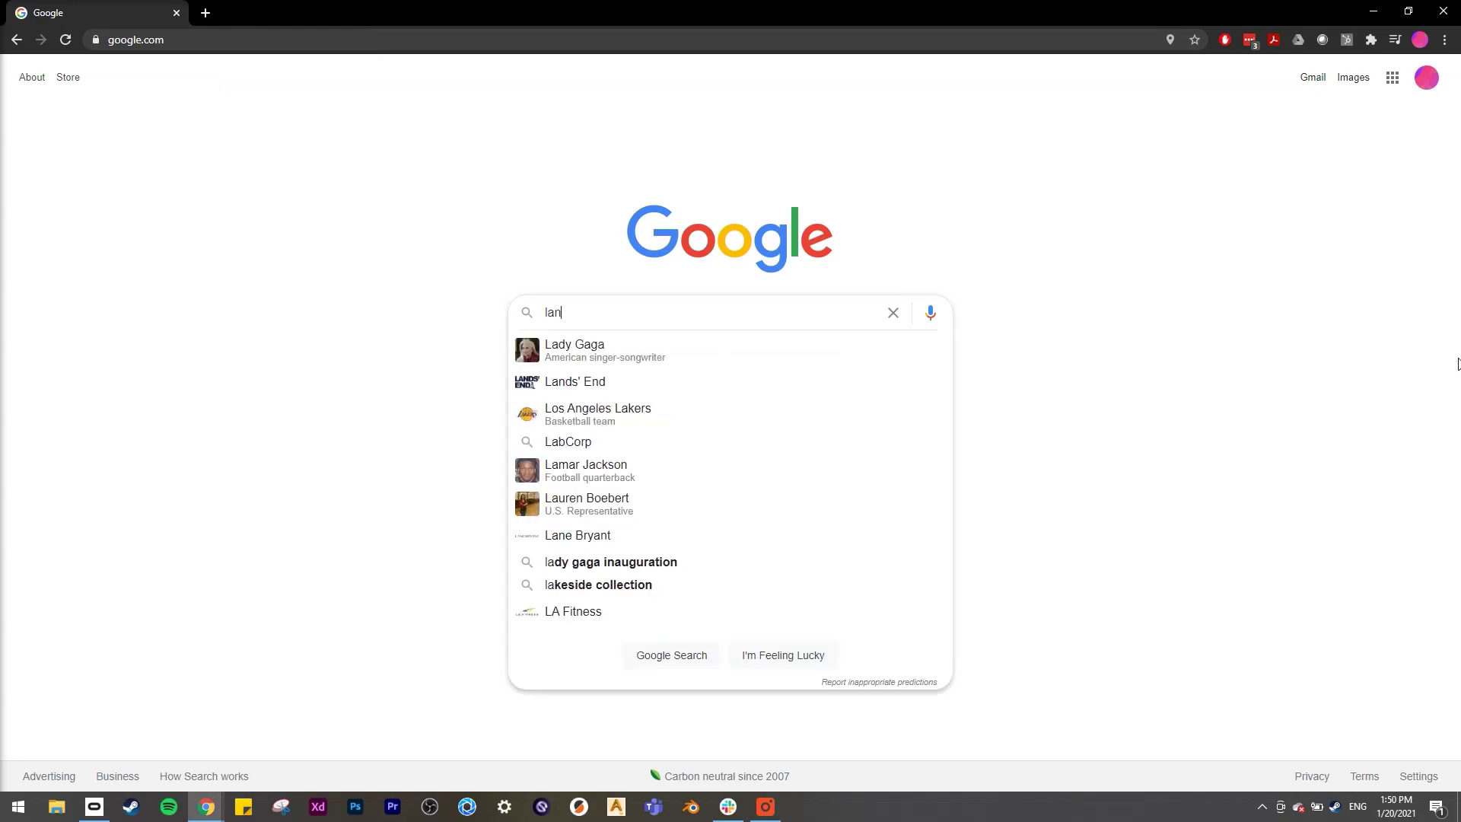
Switch to the browser, go to landingpad.me/files and filter the files to Screenshots
{"action": "type", "text": "dingpad.me/files"}
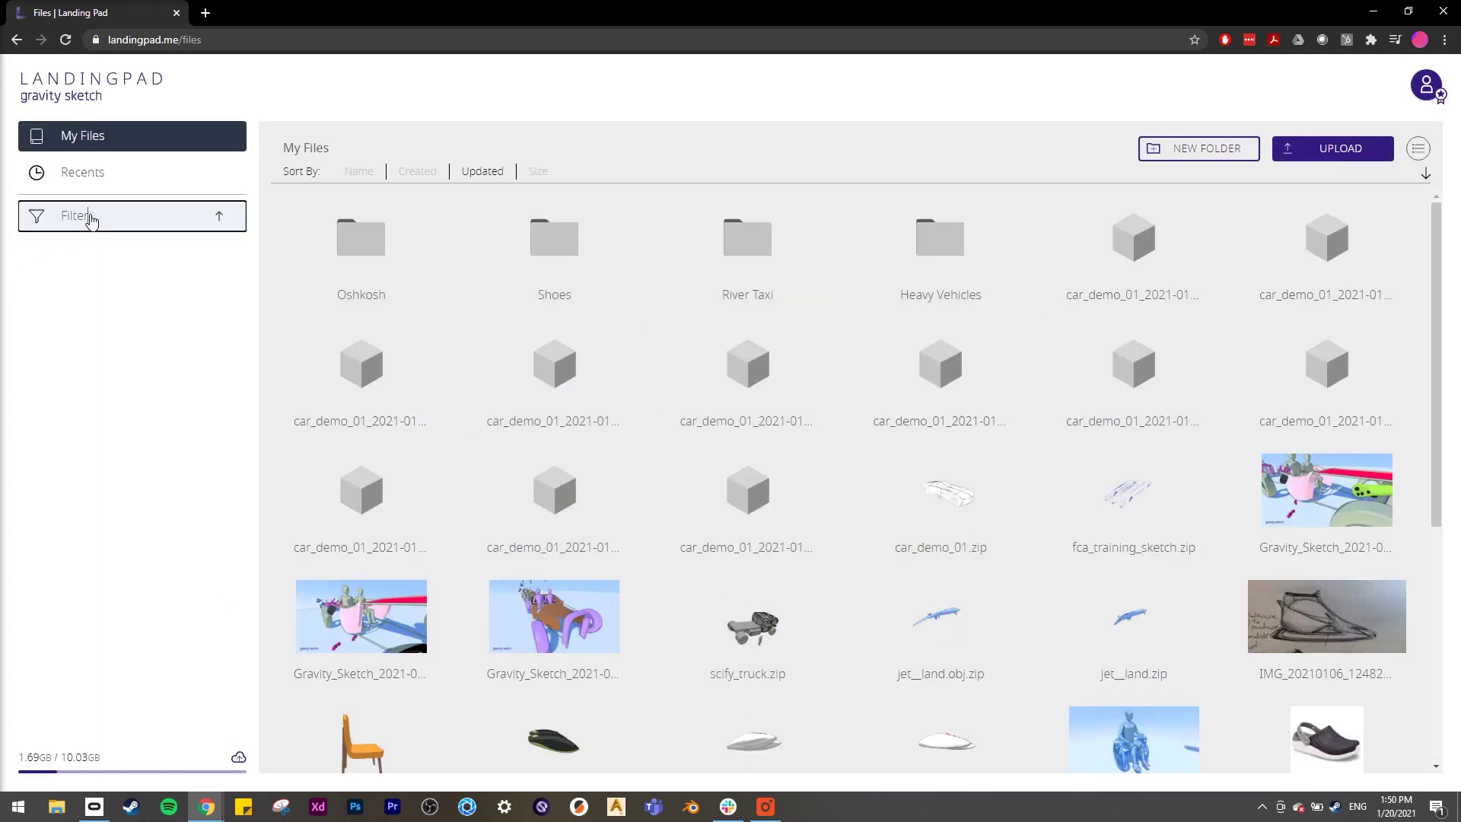
{"action": "left_click", "coordinate": [90, 218]}
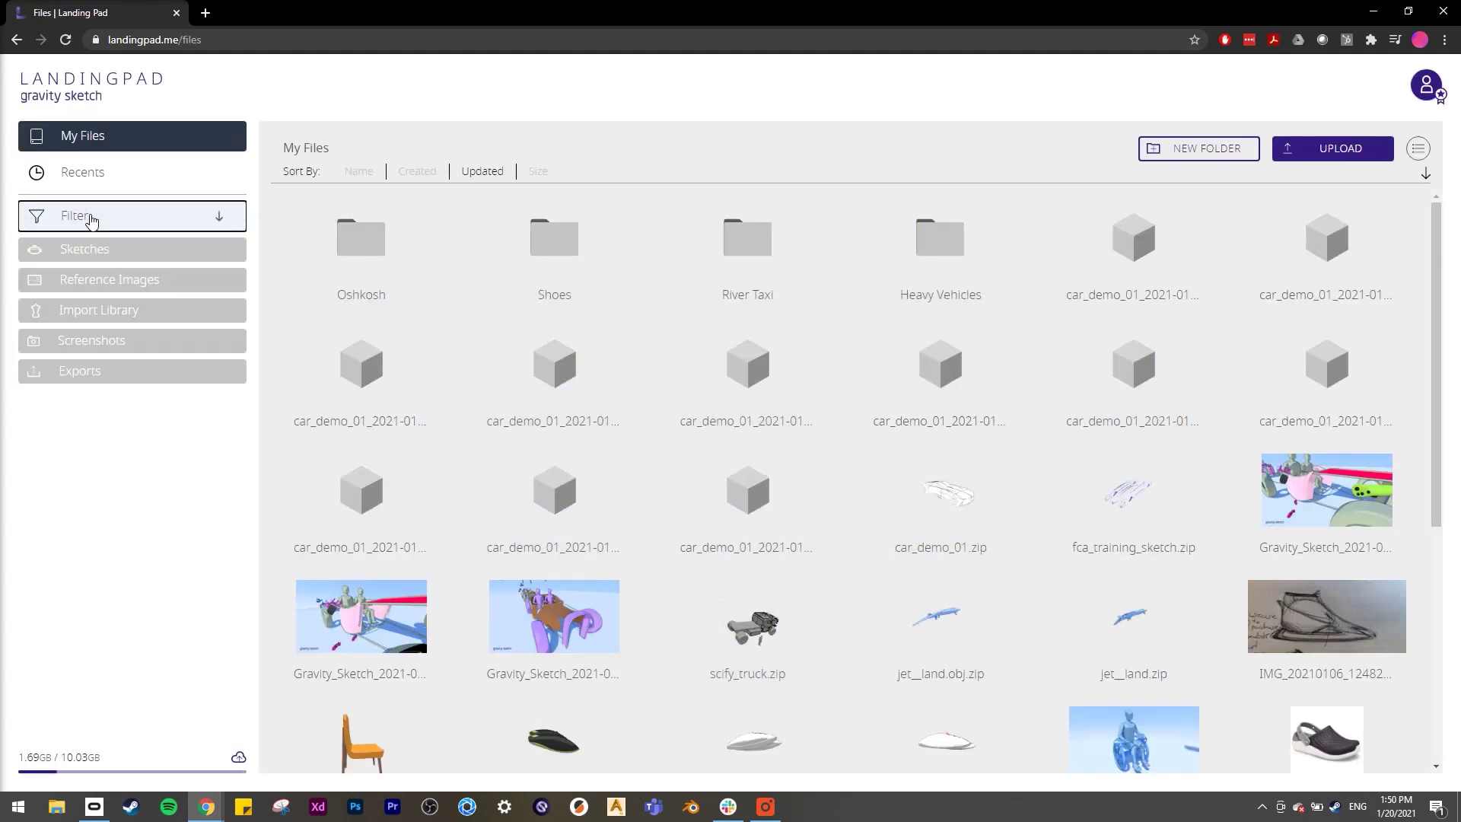
{"action": "left_click", "coordinate": [83, 344]}
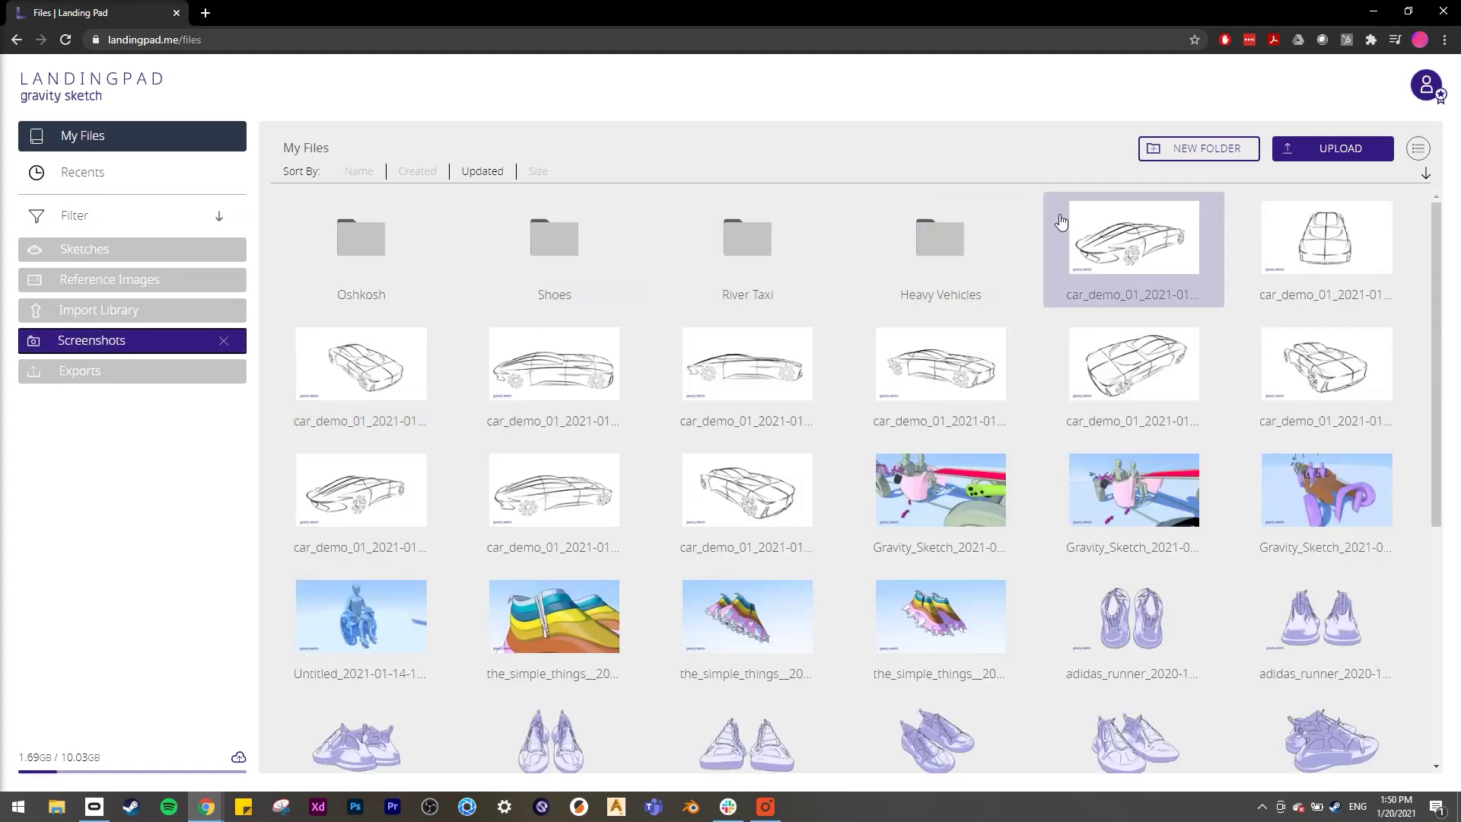
Select the car_demo_01 screenshots and download them as PNG files
{"action": "left_click", "coordinate": [1117, 230]}
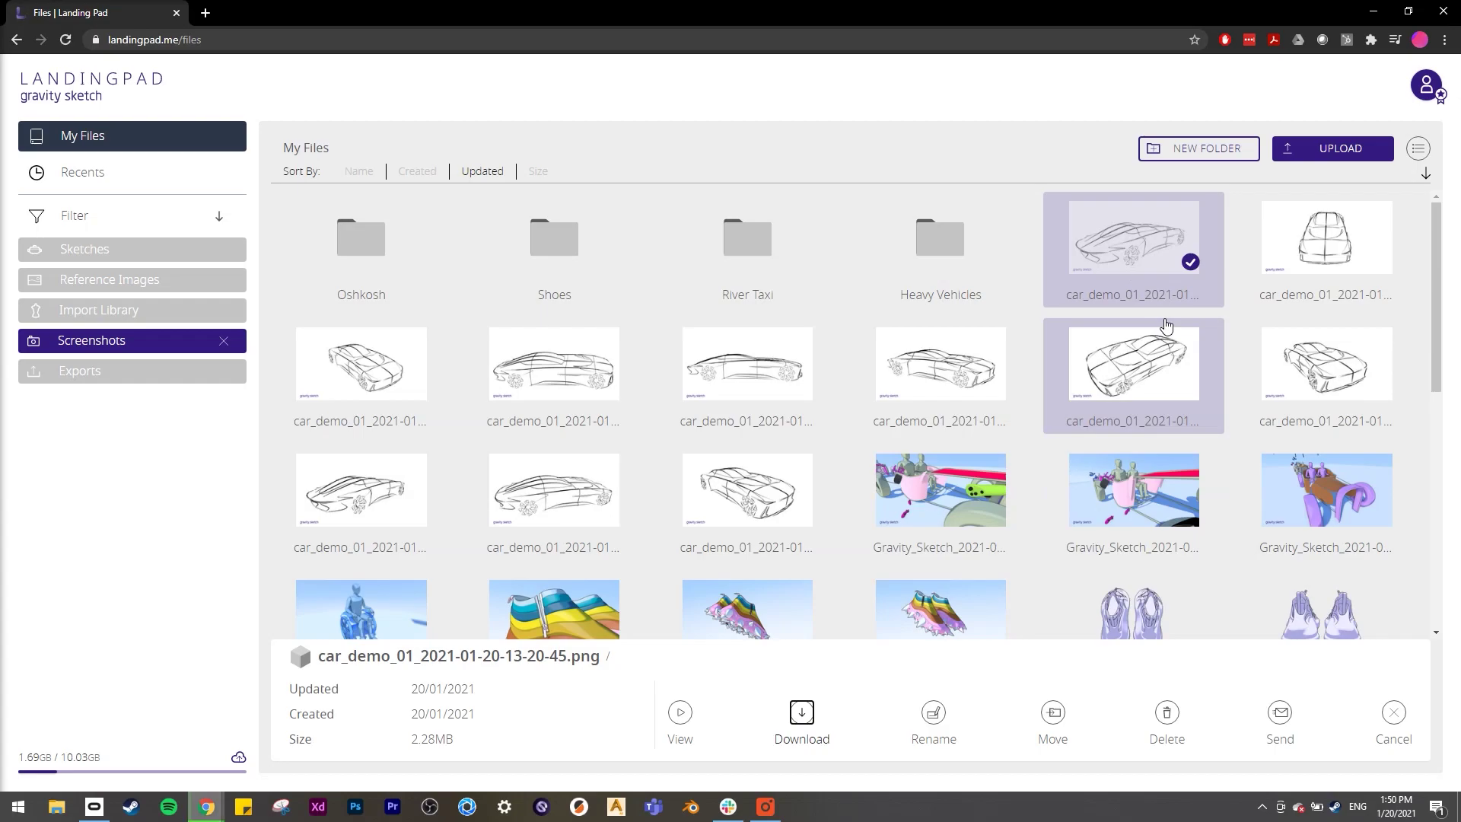
{"action": "left_click", "coordinate": [1293, 259]}
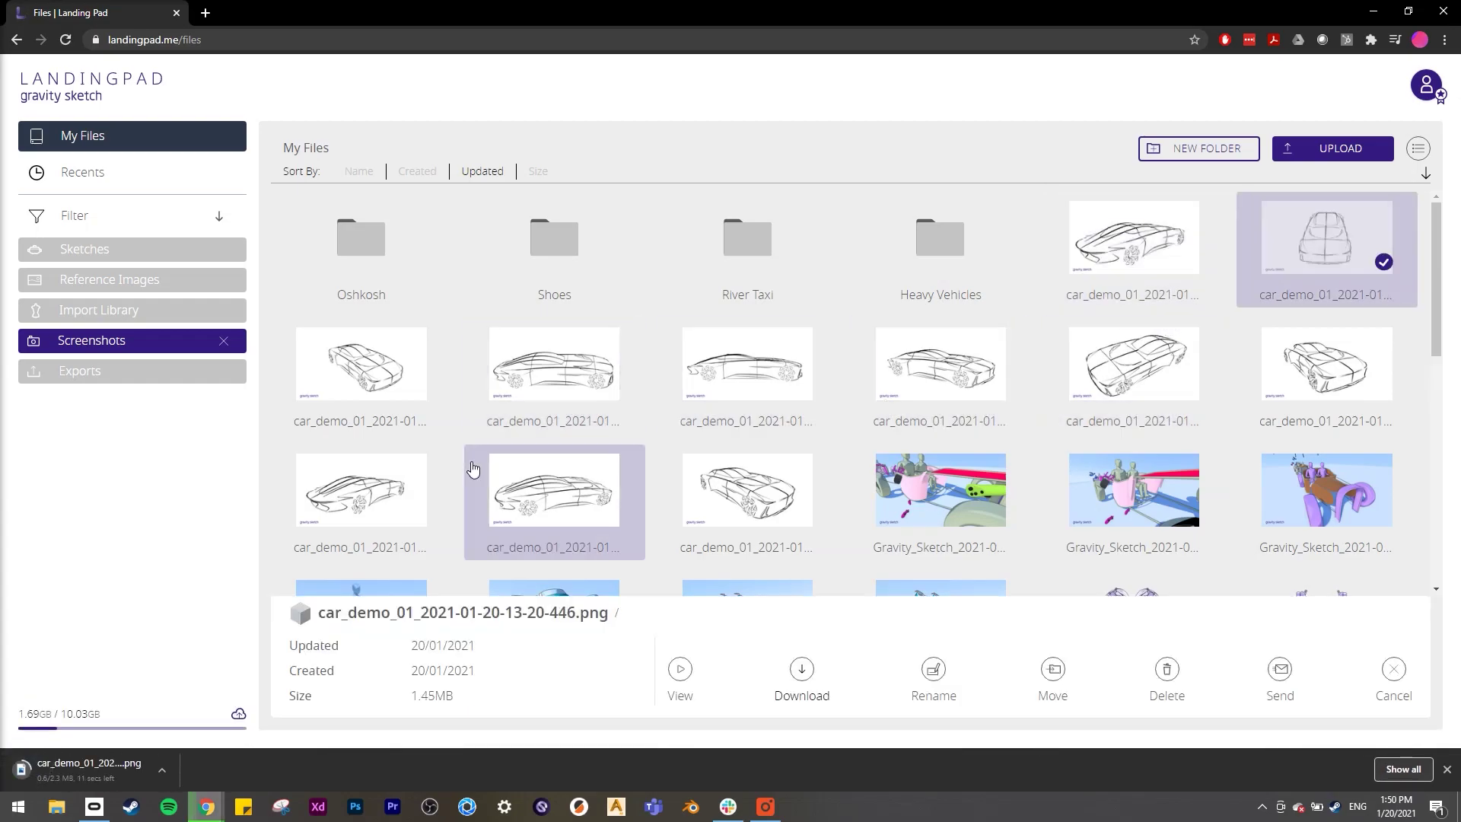
{"action": "left_click", "coordinate": [721, 481], "text": "shift"}
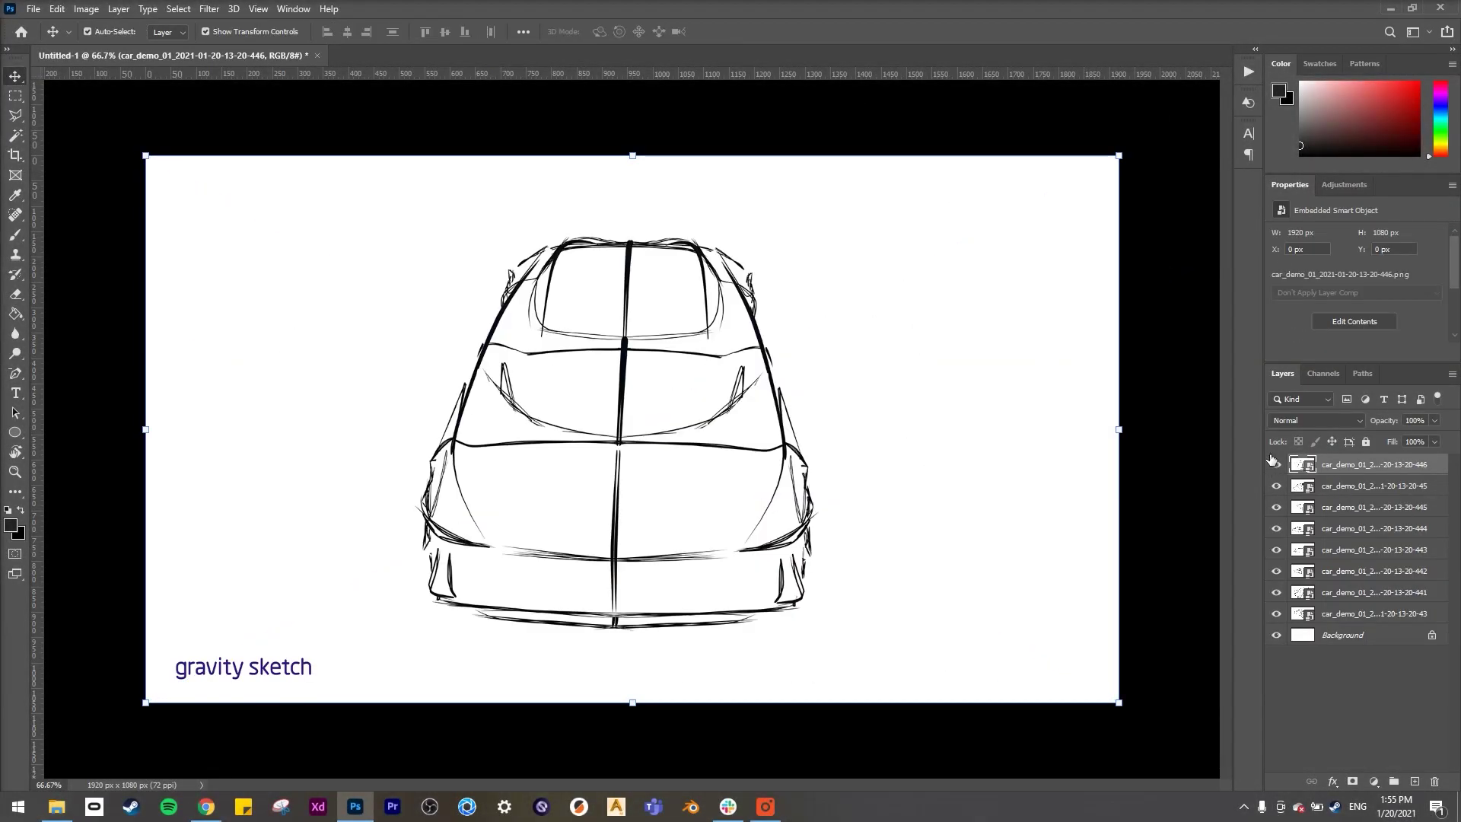
Switch to Photoshop, rasterize the placed car screenshot layers and hide the three topmost ones
{"action": "right_click", "coordinate": [1370, 464]}
{"action": "left_click", "coordinate": [1293, 596]}
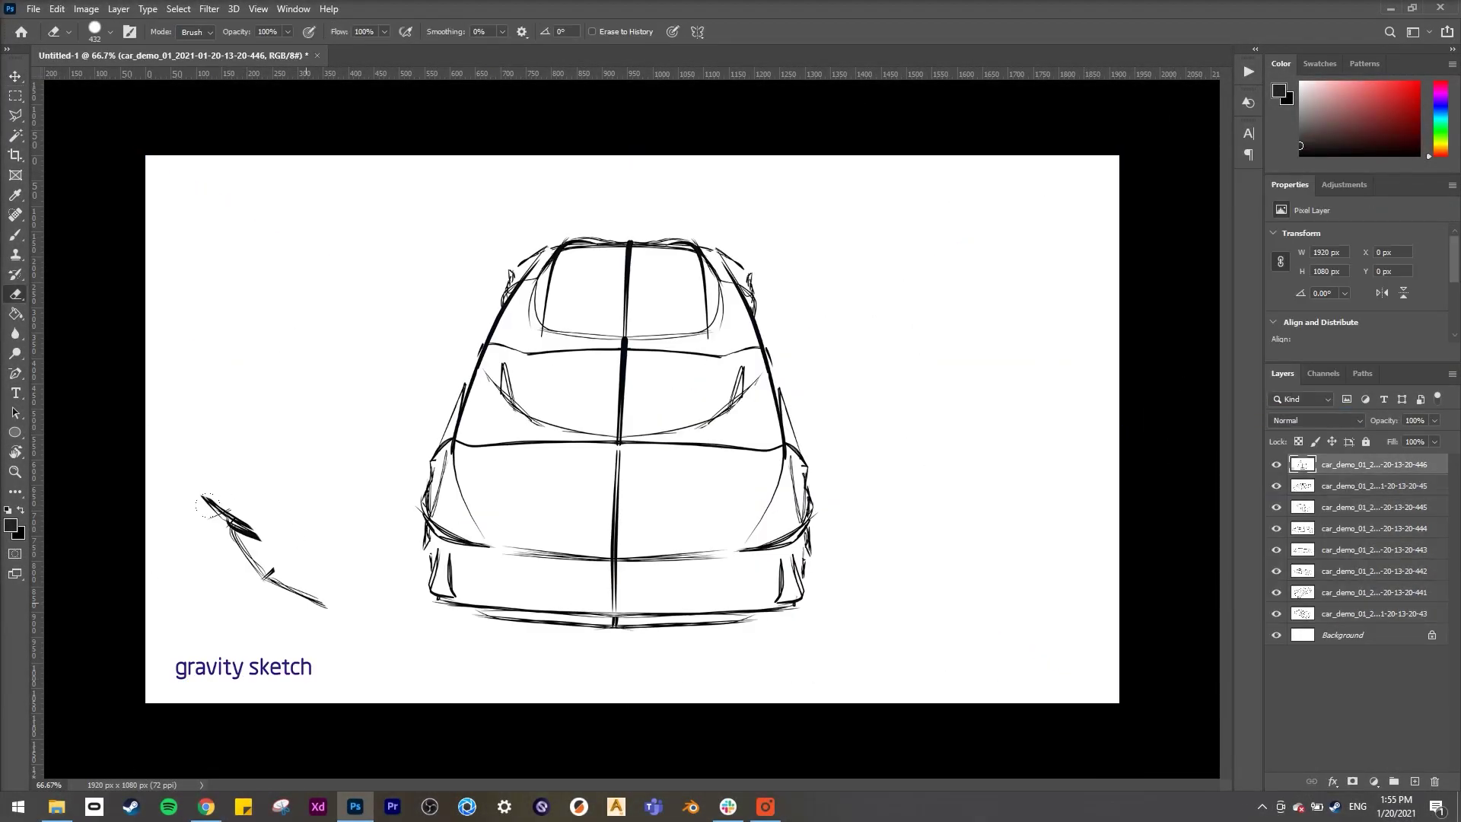
{"action": "left_click", "coordinate": [1276, 464]}
{"action": "left_click", "coordinate": [1276, 486]}
{"action": "left_click", "coordinate": [1276, 485]}
{"action": "left_click", "coordinate": [1373, 507]}
{"action": "left_click", "coordinate": [1276, 506]}
{"action": "left_click", "coordinate": [1373, 528]}
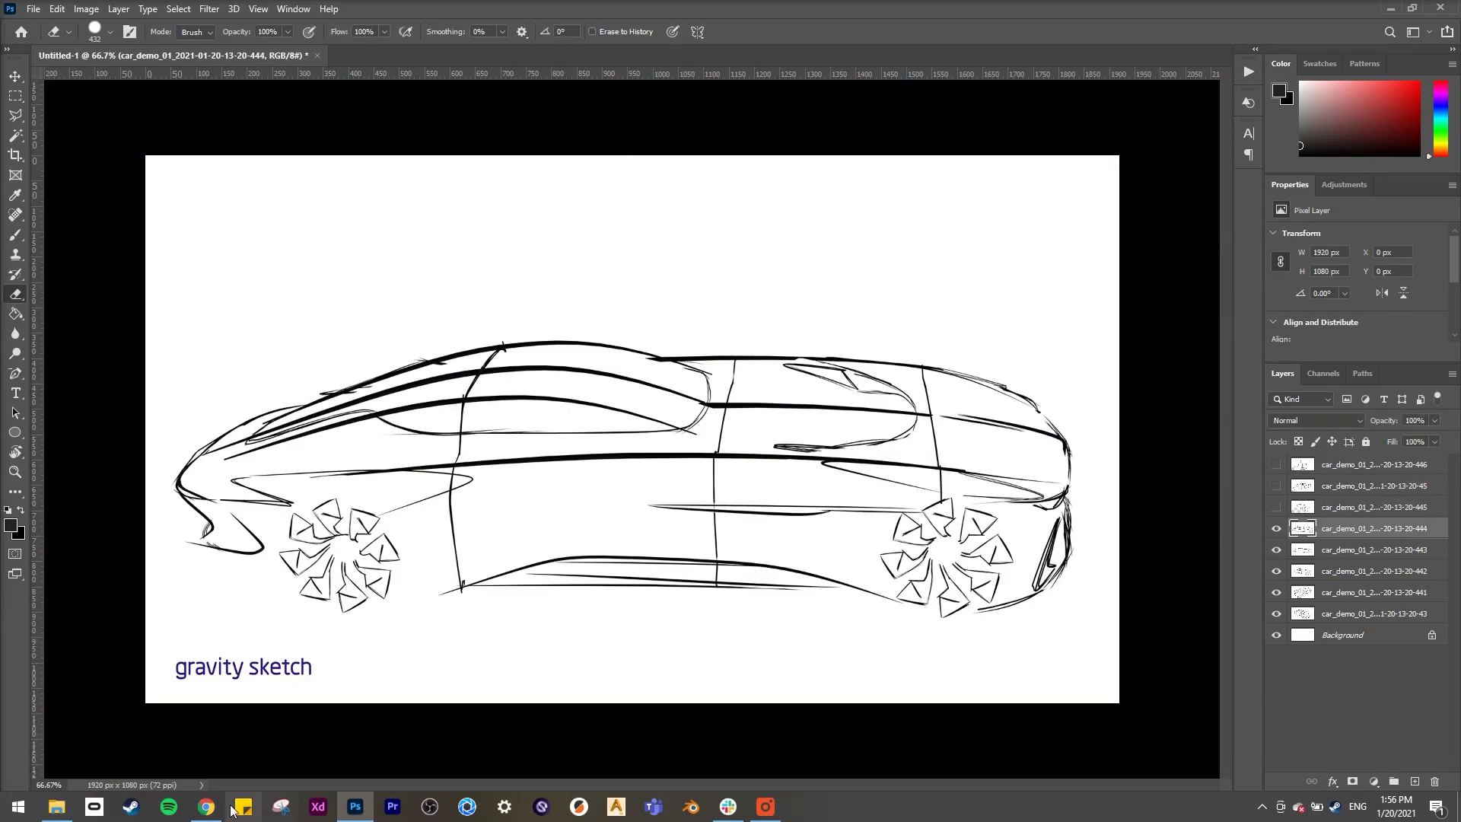
Hide the layers ending in 444 through 441 one by one, erasing the gravity sketch watermark from the 442 and 43 layers
{"action": "left_click", "coordinate": [1276, 528]}
{"action": "left_click", "coordinate": [1373, 549]}
{"action": "left_click", "coordinate": [1276, 550]}
{"action": "left_click", "coordinate": [1373, 571]}
{"action": "left_click_drag", "start_coordinate": [190, 669], "coordinate": [465, 673]}
{"action": "left_click", "coordinate": [1276, 570]}
{"action": "left_click", "coordinate": [1373, 592]}
{"action": "left_click", "coordinate": [1275, 592]}
{"action": "left_click", "coordinate": [1373, 613]}
{"action": "left_click_drag", "start_coordinate": [183, 670], "coordinate": [327, 670]}
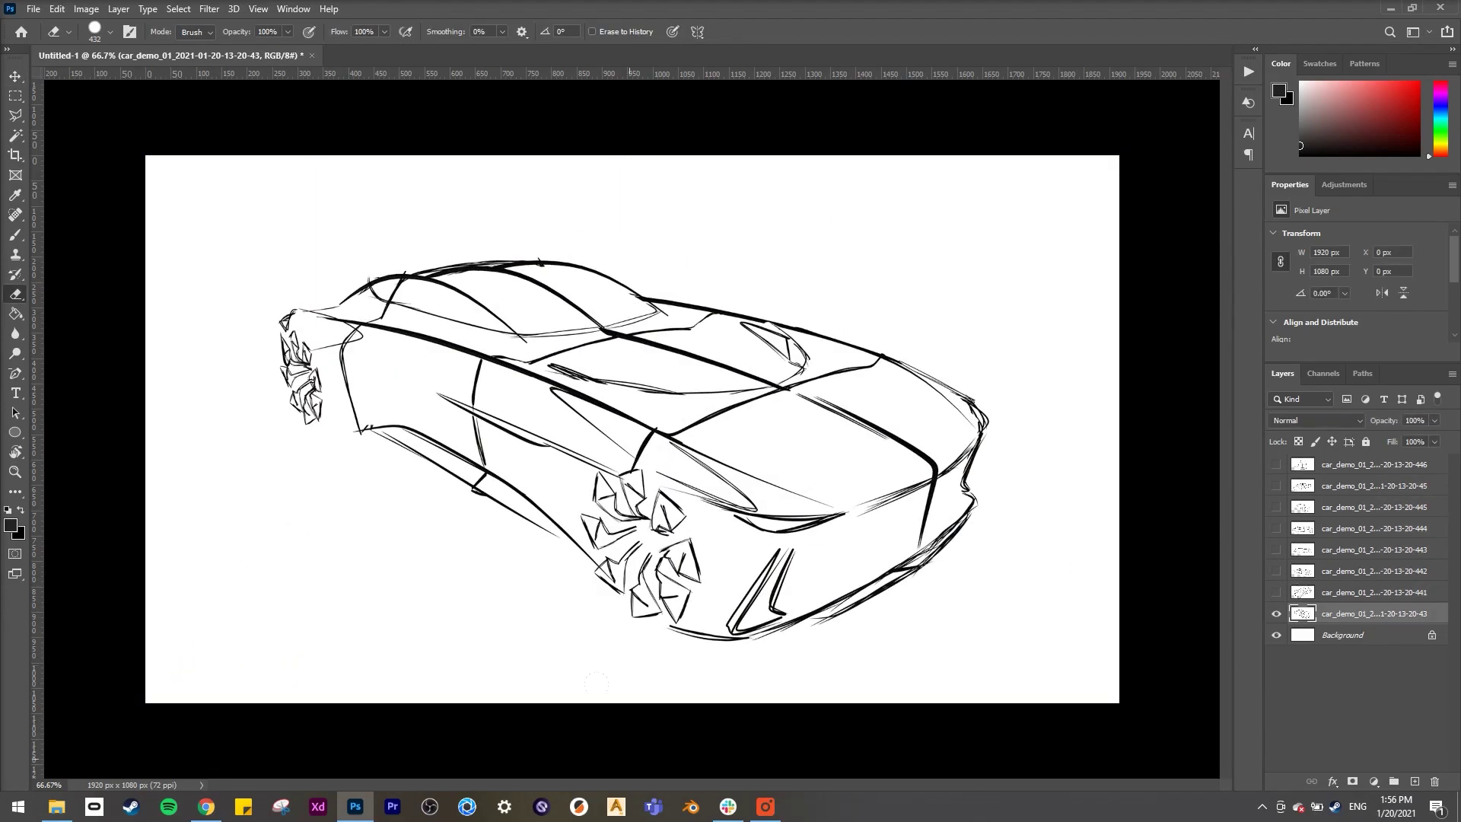